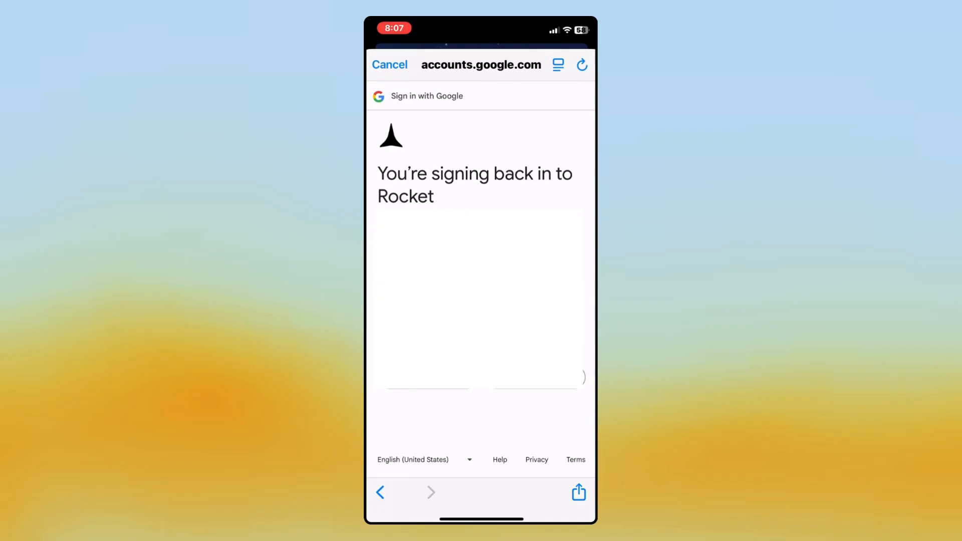
Confirm signing back in to Rocket with the Google account
click(535, 377)
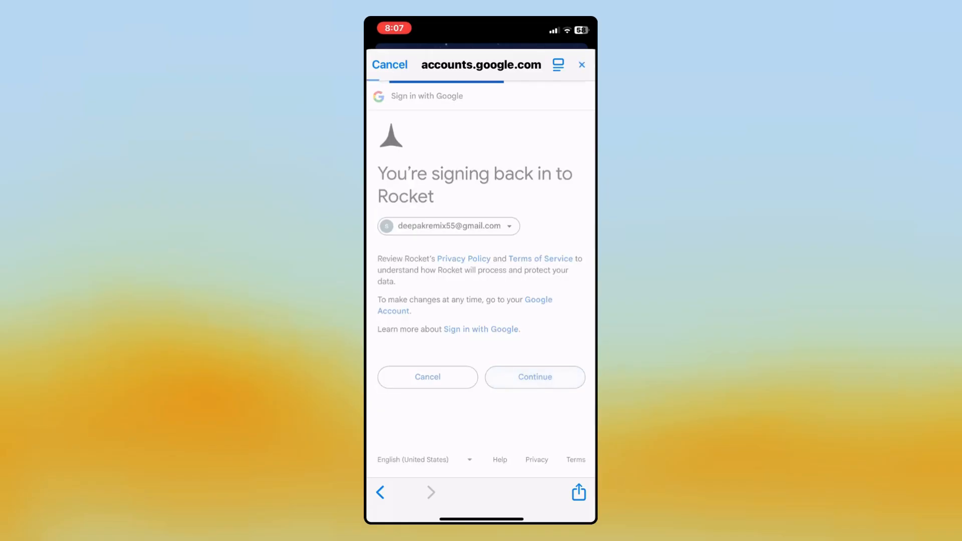
Allow Rocket to send notifications, then browse projects, templates and resources
click(521, 334)
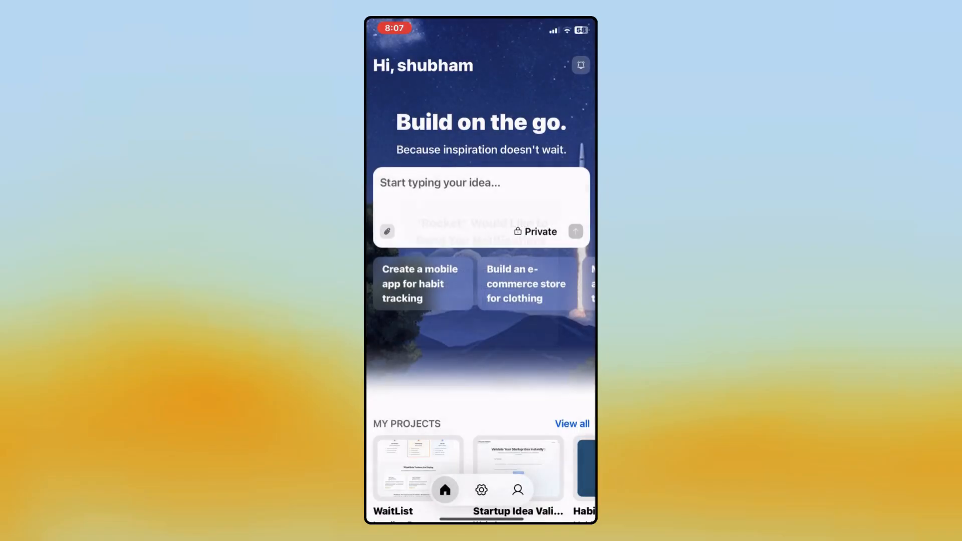
scroll(482, 301, down, 5)
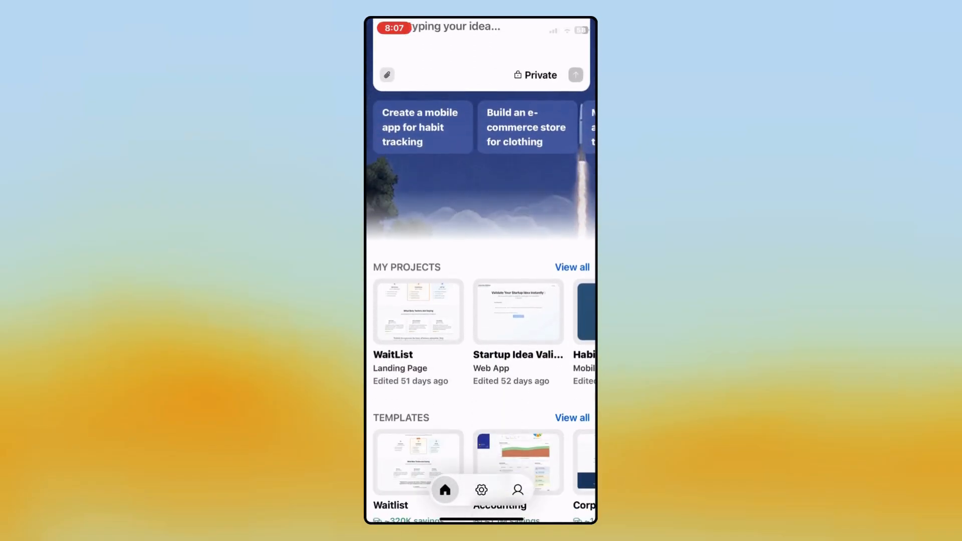
scroll(481, 300, right, 6)
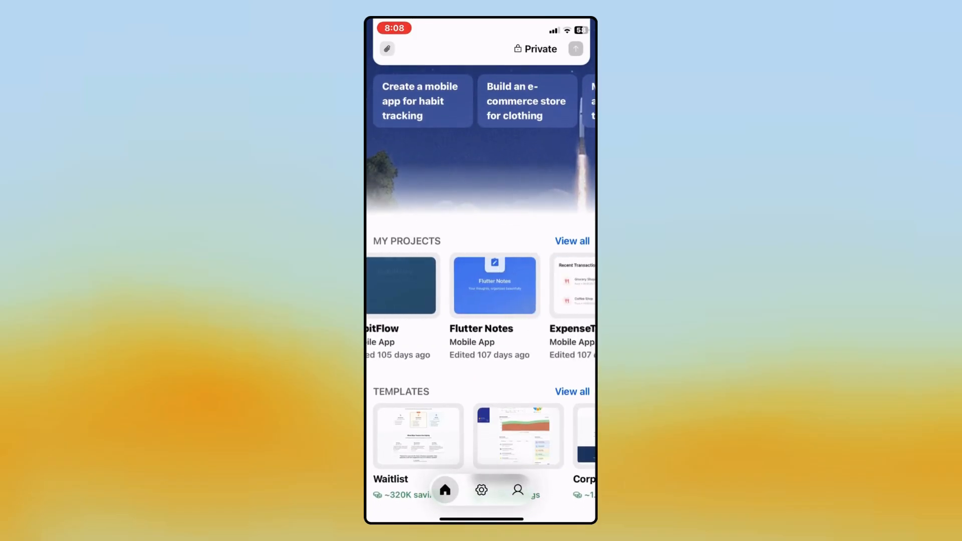
scroll(481, 300, down, 5)
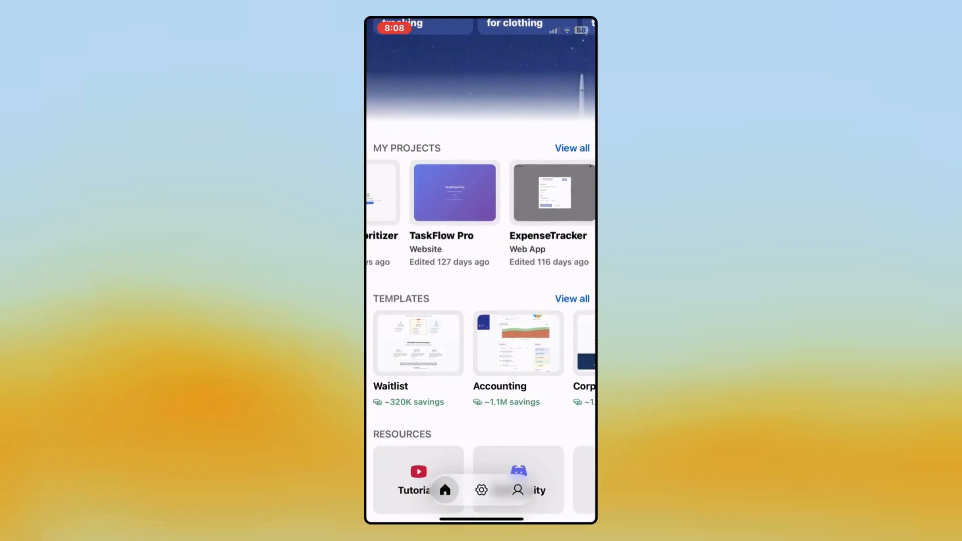
scroll(481, 300, right, 5)
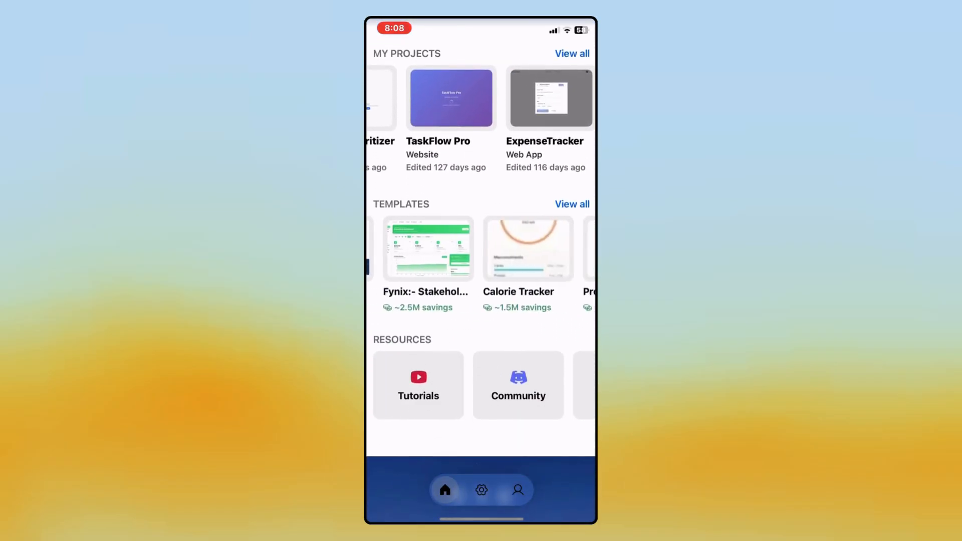
scroll(482, 301, down, 3)
scroll(481, 301, up, 10)
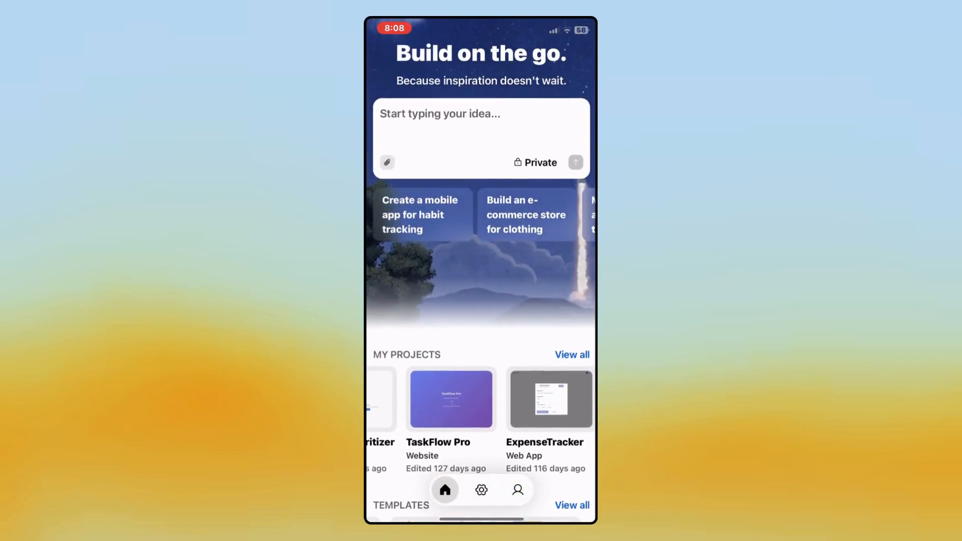
Submit the new idea 'Create a app to track my goals' from the home prompt
click(482, 241)
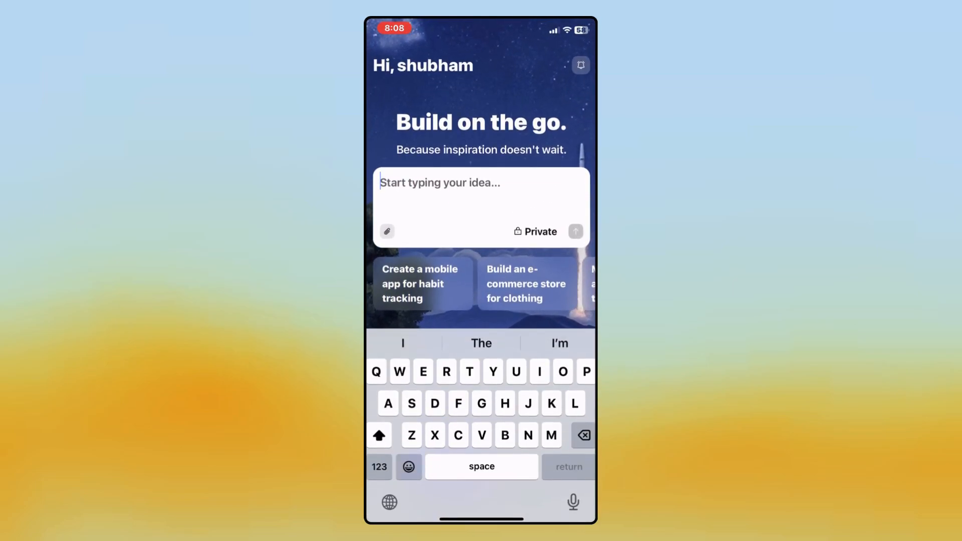
text(Create a app to track my)
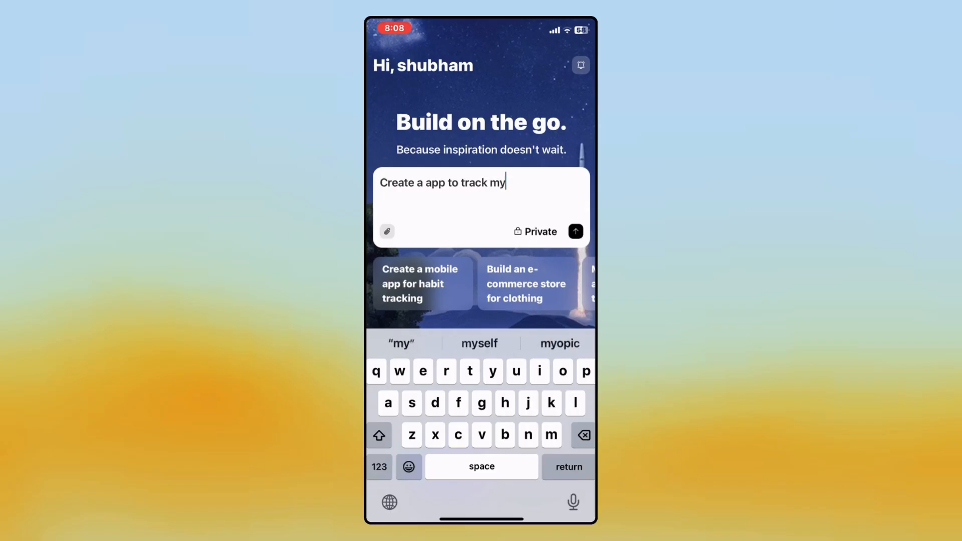
text( goals)
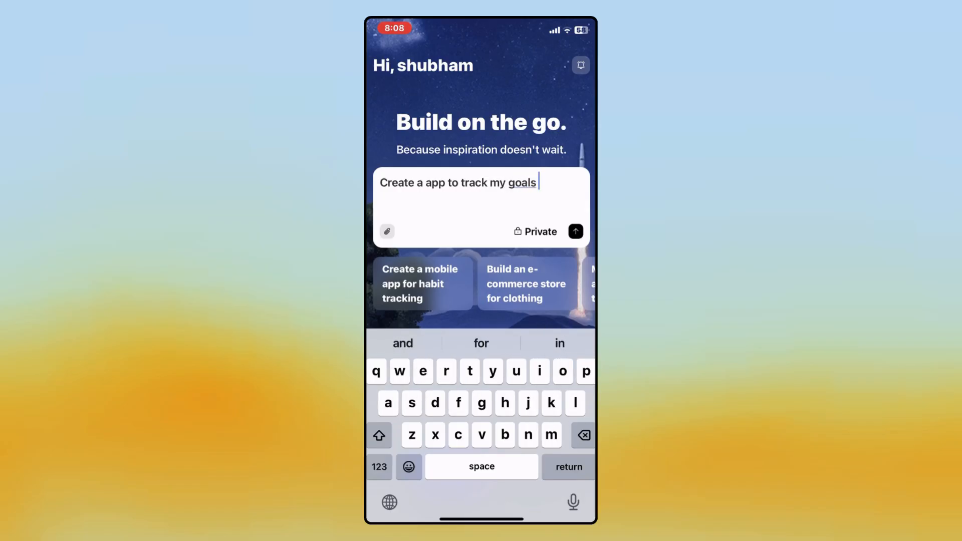
click(575, 232)
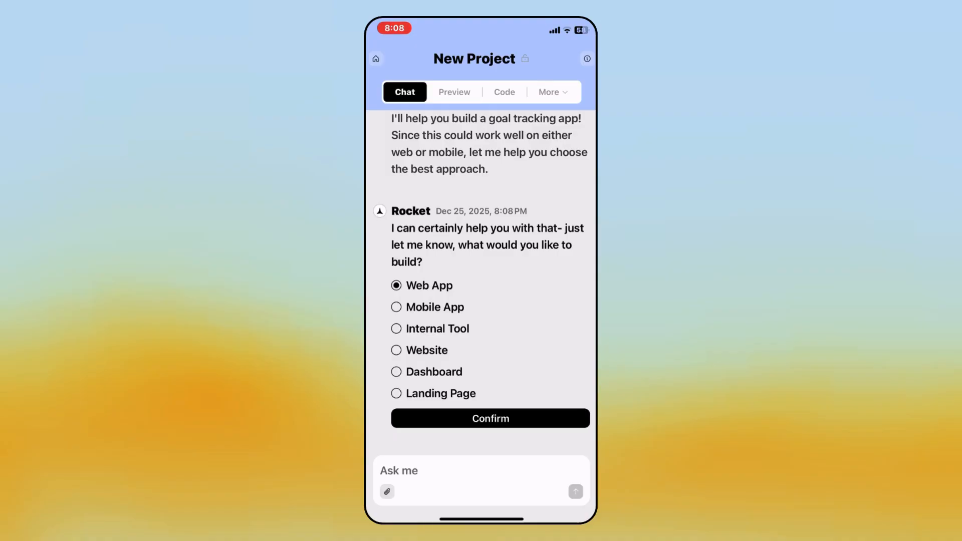
Confirm building a Web App and accept the default React framework for generation
click(491, 418)
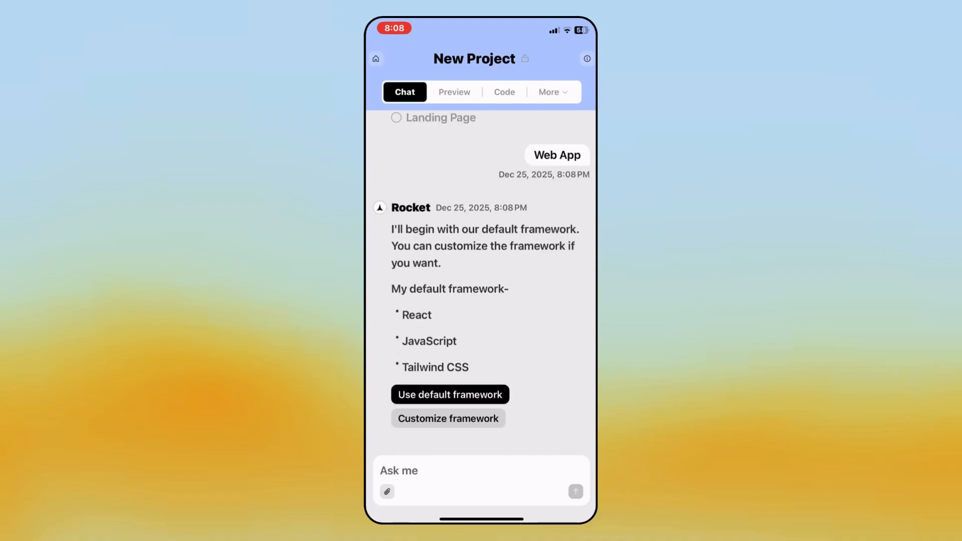
click(450, 395)
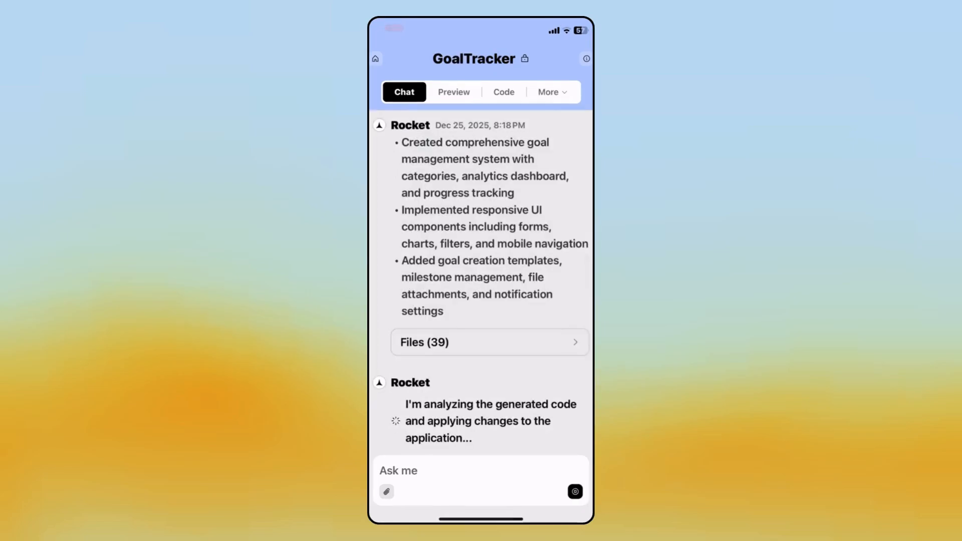
scroll(482, 301, up, 5)
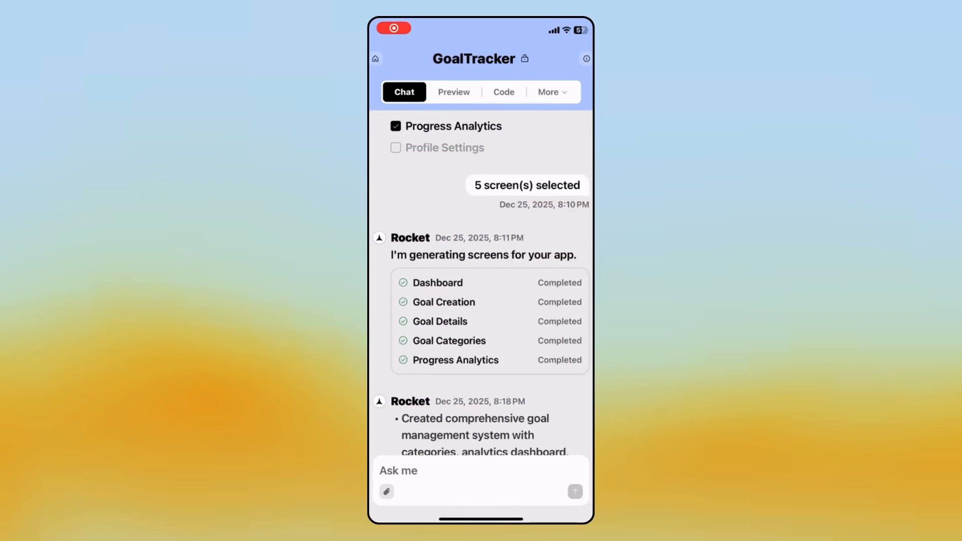
Review the Goal Dashboard preview and the generated code, including README.md and index.html
click(454, 91)
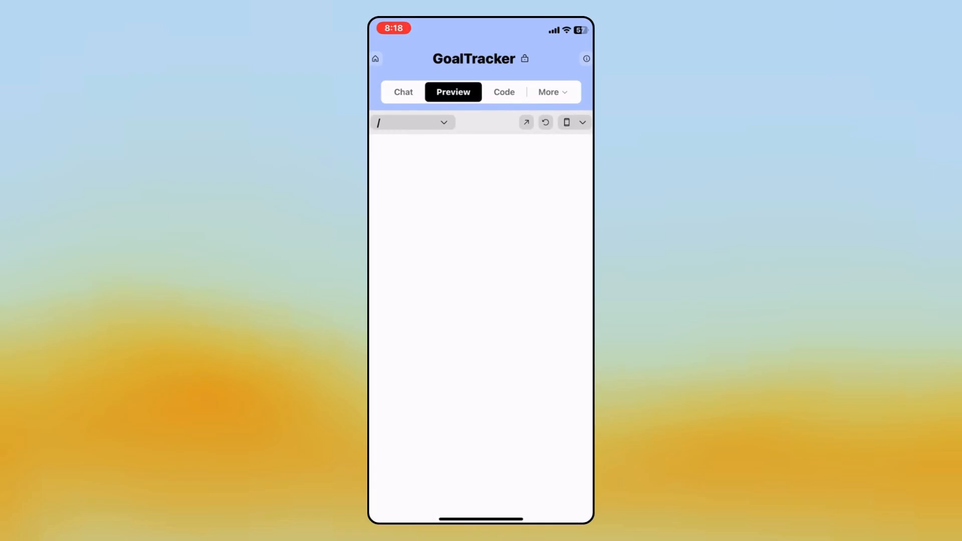
click(504, 92)
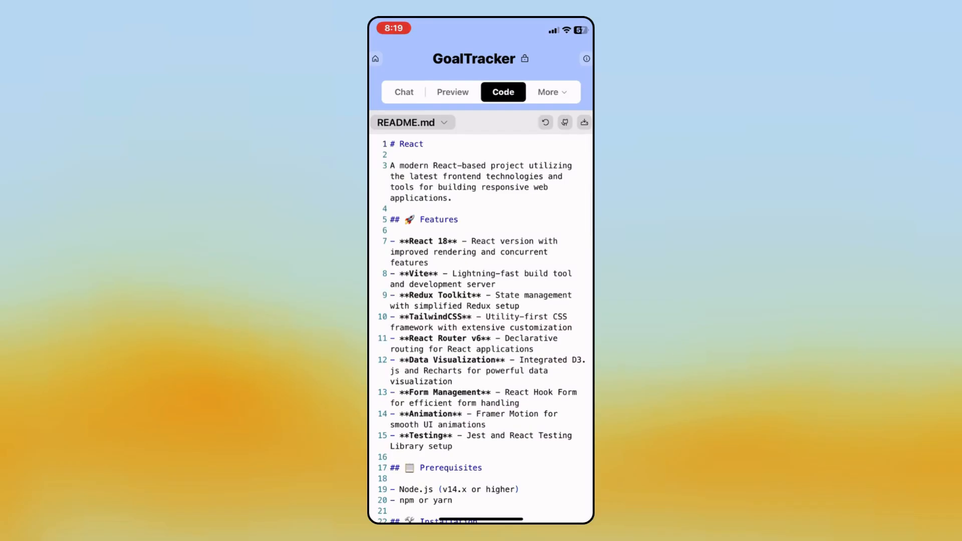
scroll(481, 338, down, 8)
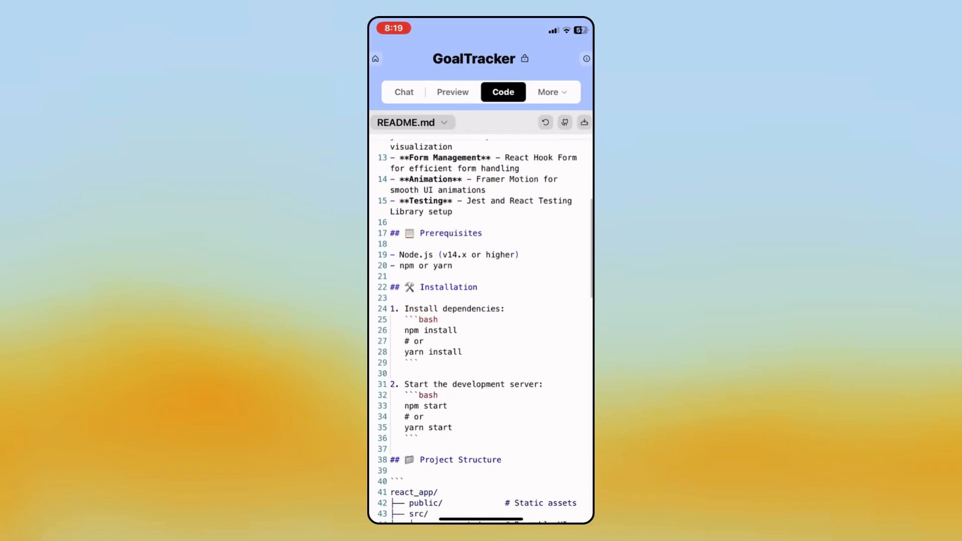
scroll(481, 339, down, 6)
click(412, 123)
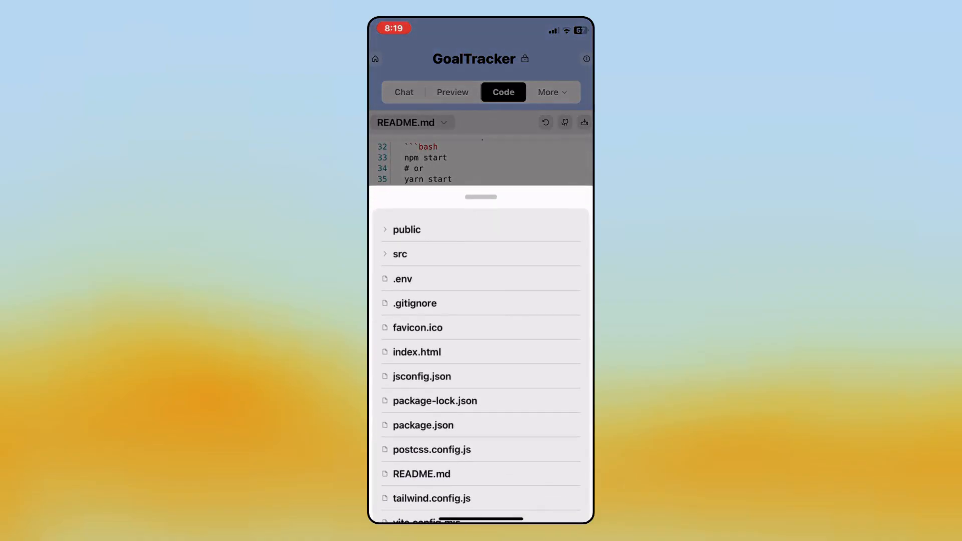
click(416, 330)
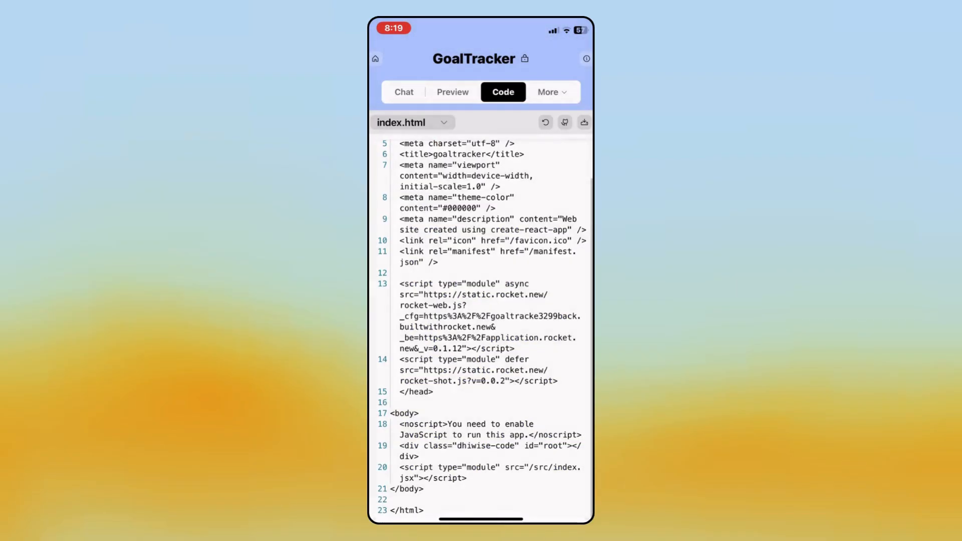
click(453, 92)
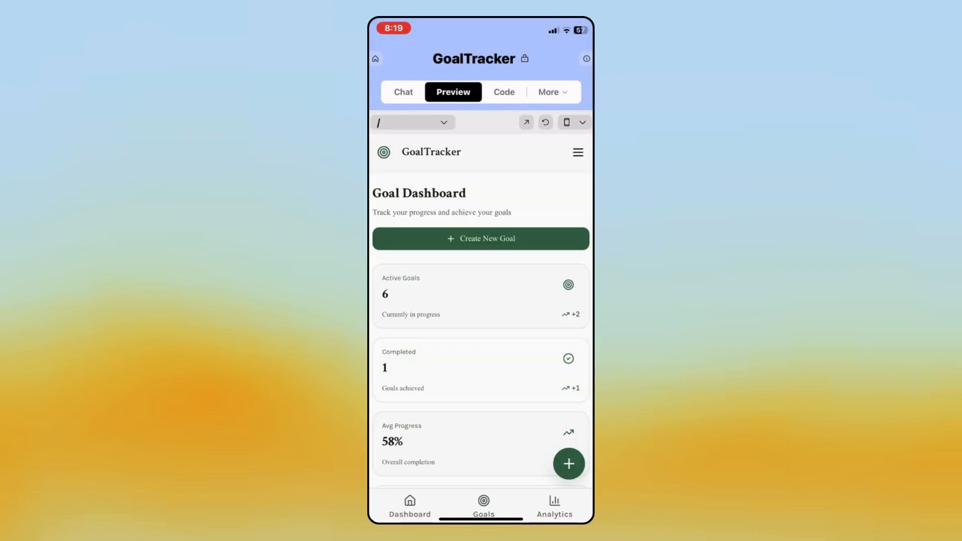
click(503, 92)
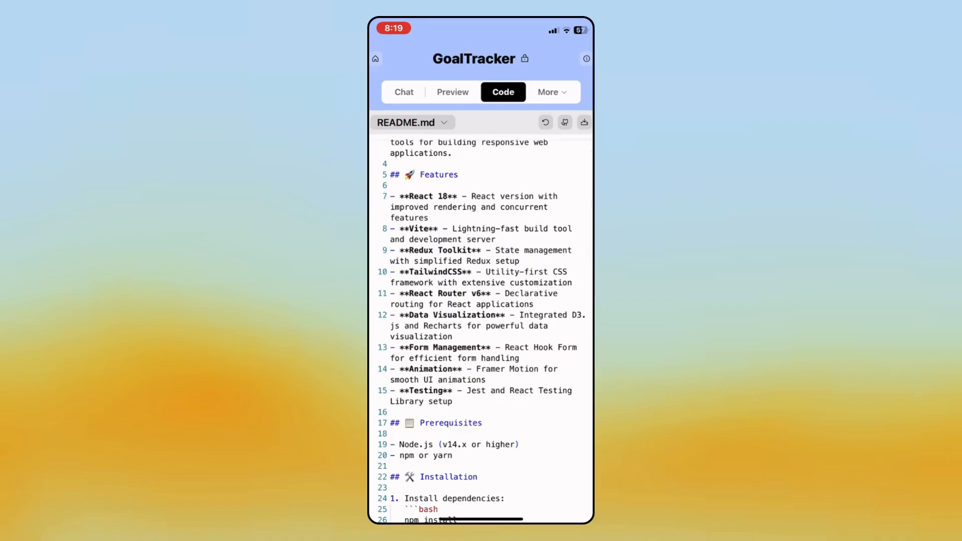
scroll(481, 332, down, 3)
Return to the Goal Dashboard preview and scroll through its stats and goal cards
click(453, 92)
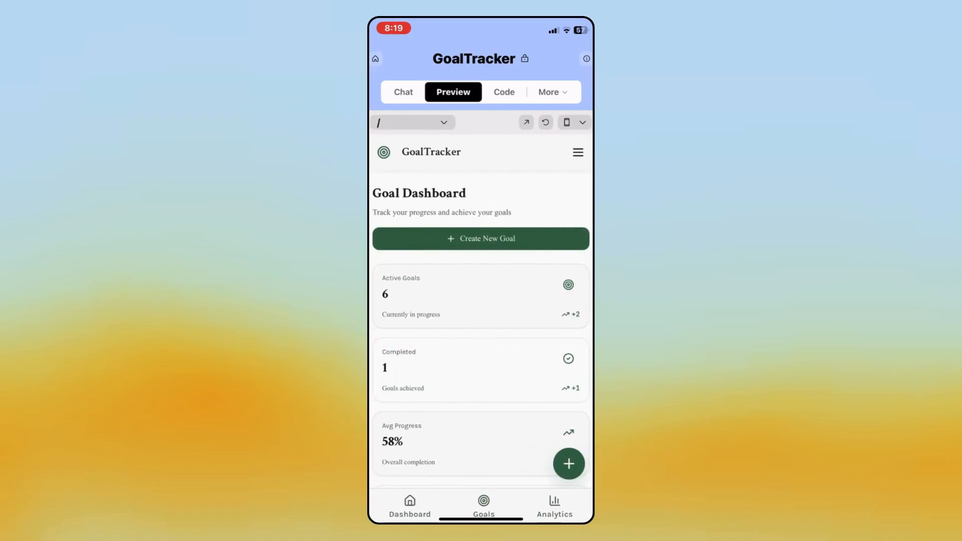
scroll(481, 331, down, 3)
scroll(481, 331, down, 3)
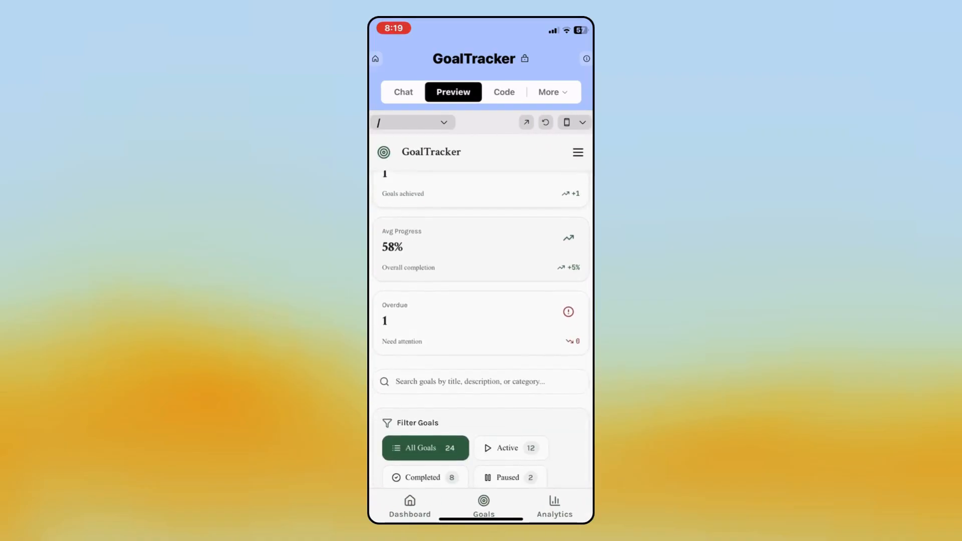
scroll(481, 331, down, 3)
scroll(481, 331, down, 3)
scroll(481, 331, down, 3)
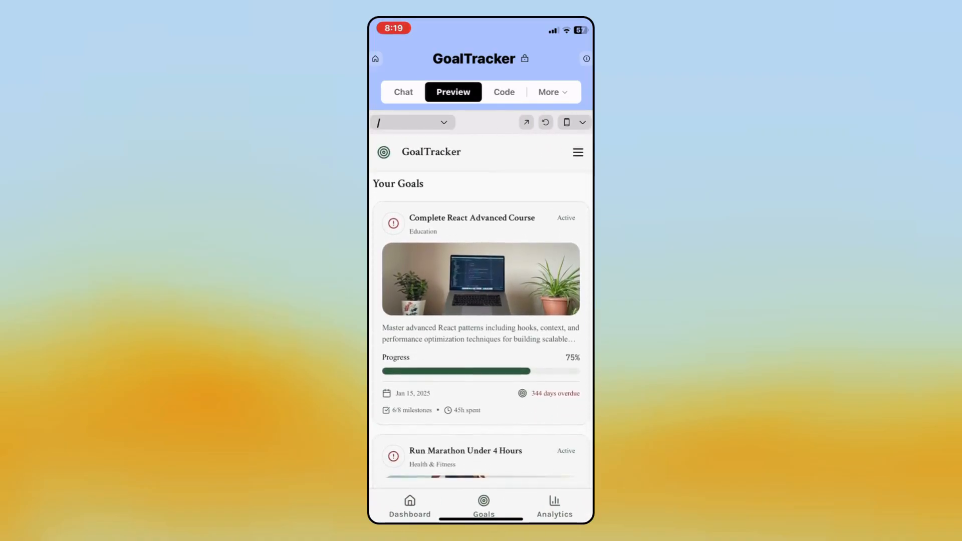
scroll(481, 330, down, 2)
scroll(482, 330, down, 3)
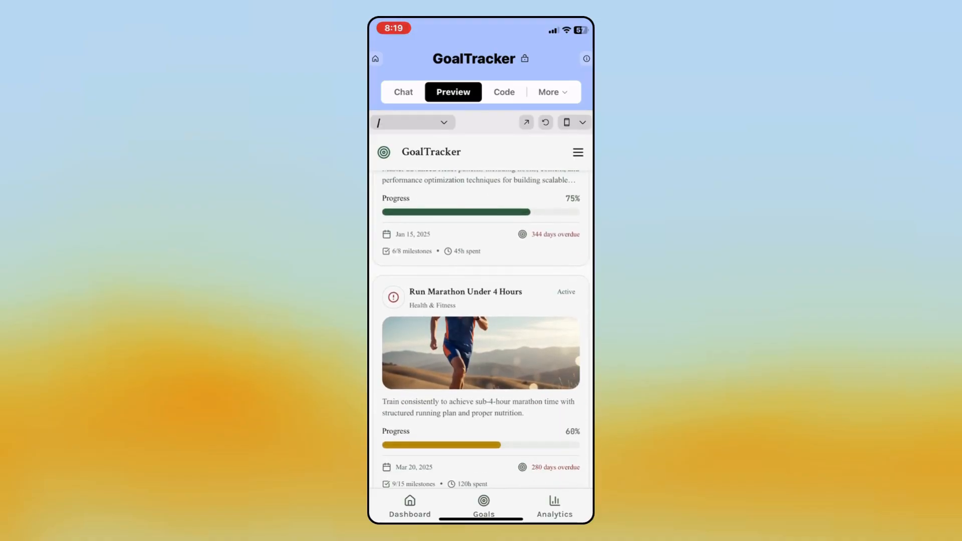
scroll(481, 331, down, 3)
scroll(481, 330, down, 3)
scroll(481, 331, down, 3)
scroll(481, 331, down, 3)
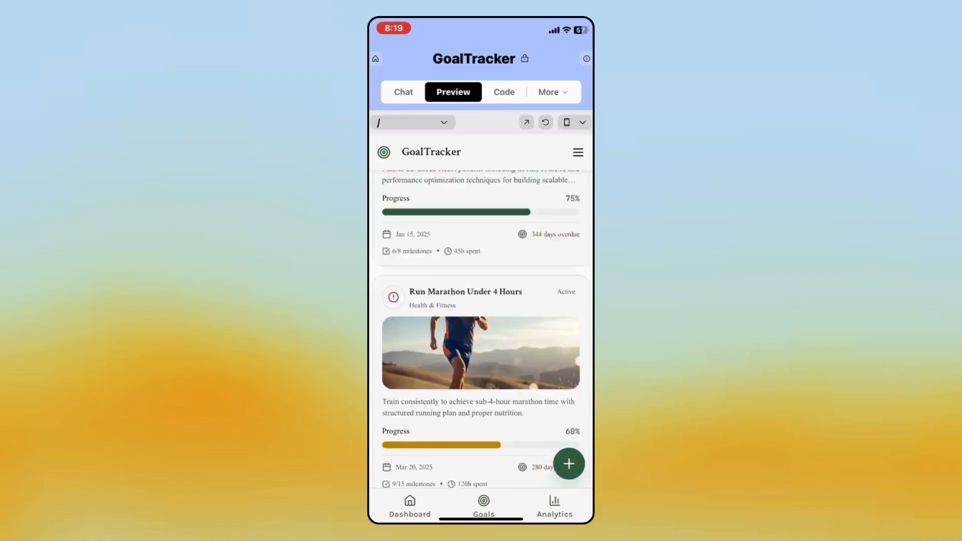
scroll(481, 331, up, 10)
Create a Fitness & Health goal 'Complete 30-Day Fitness Challenge' due 31 Dec 2025 and return to the dashboard
click(480, 238)
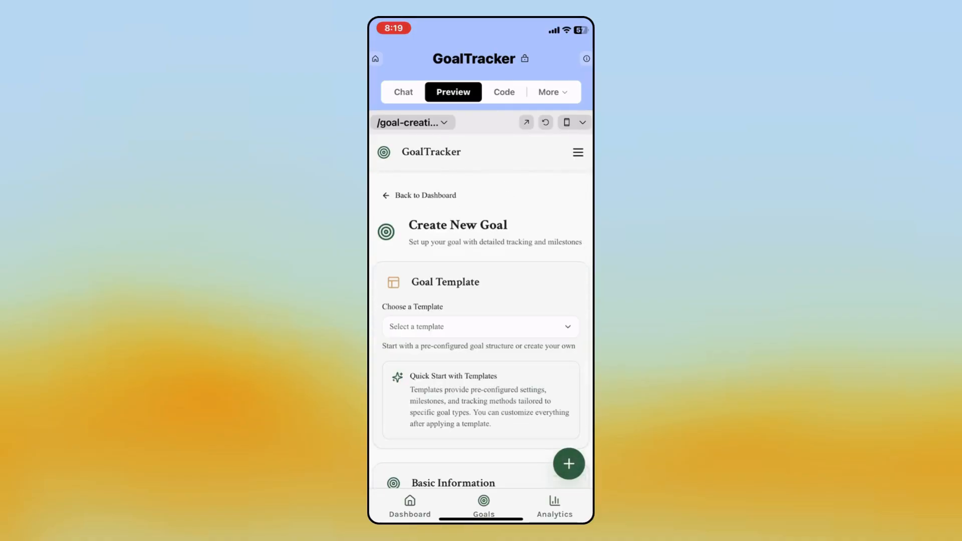
click(480, 327)
click(481, 377)
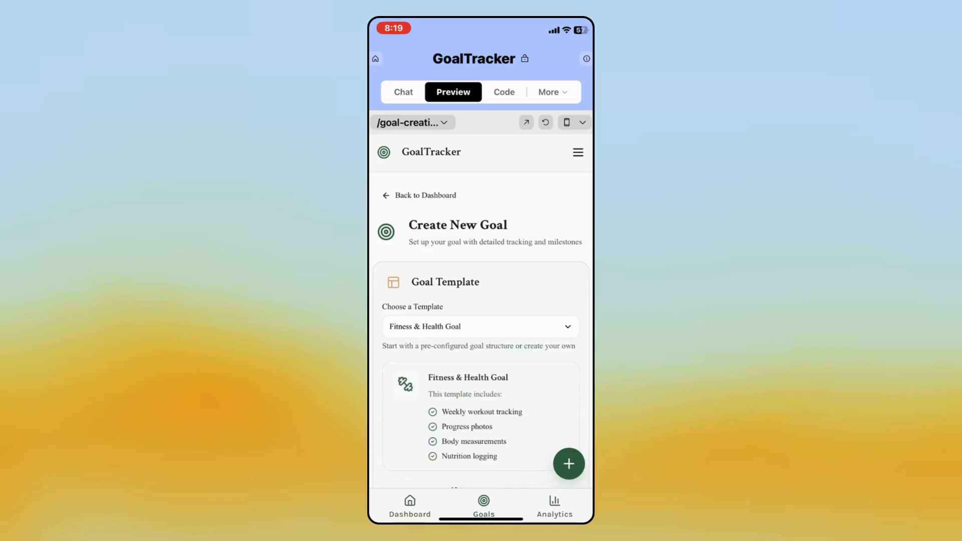
scroll(482, 332, down, 3)
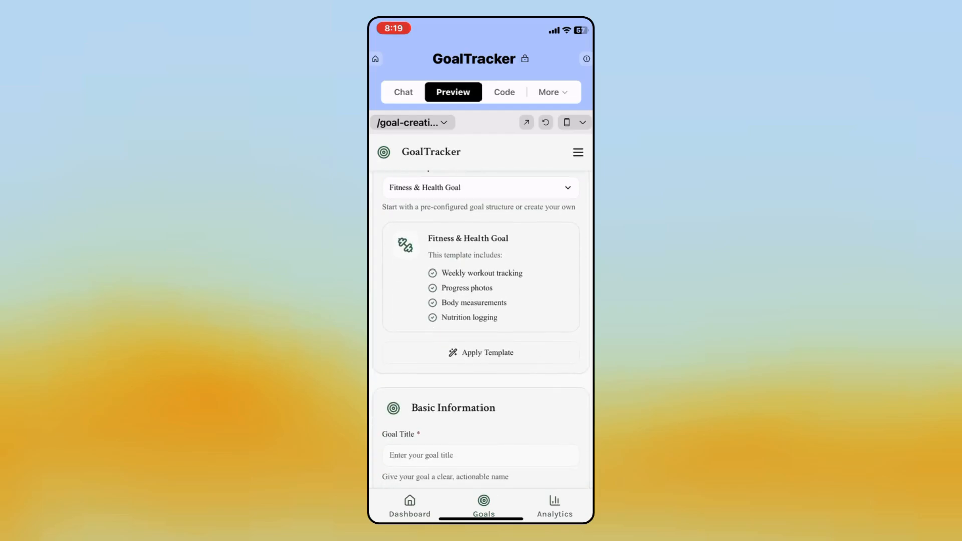
scroll(481, 331, up, 3)
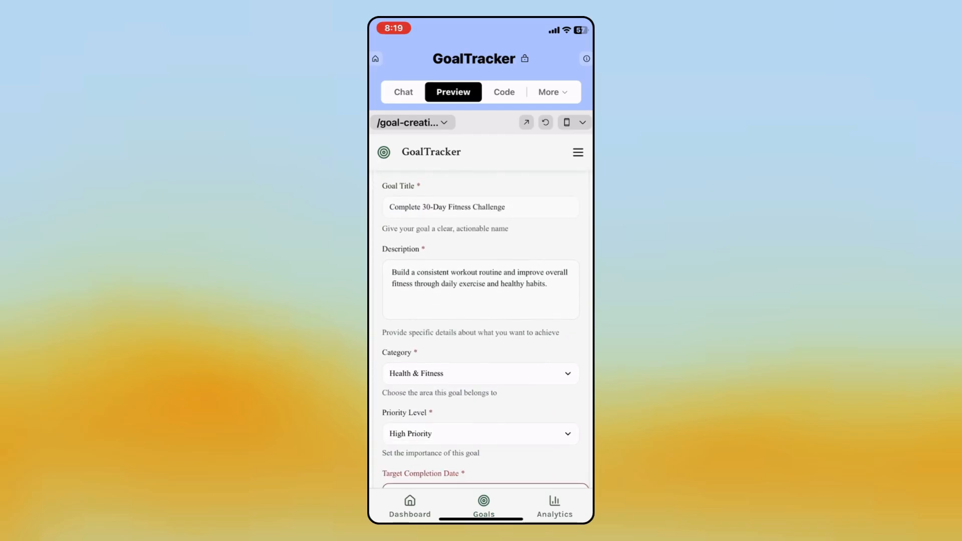
scroll(482, 331, down, 2)
click(481, 399)
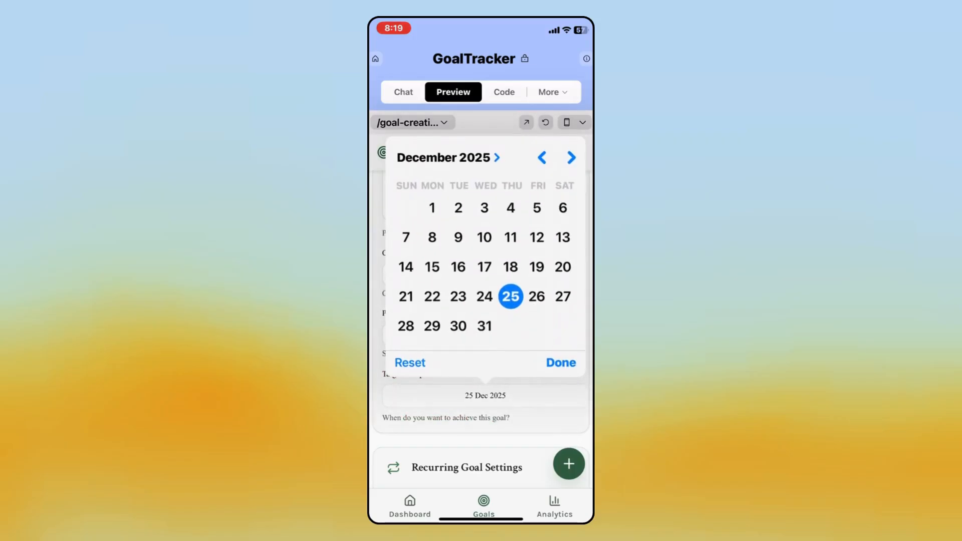
click(561, 362)
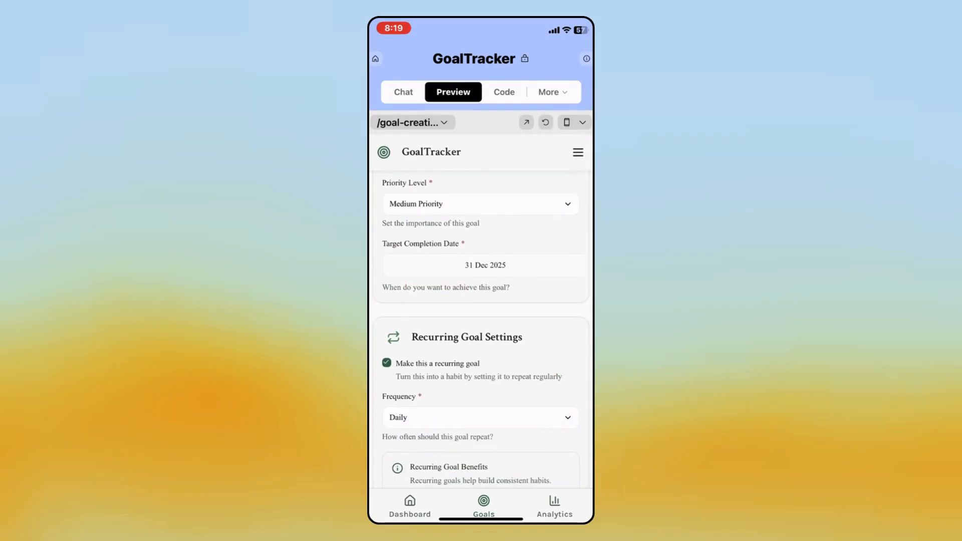
scroll(481, 331, down, 8)
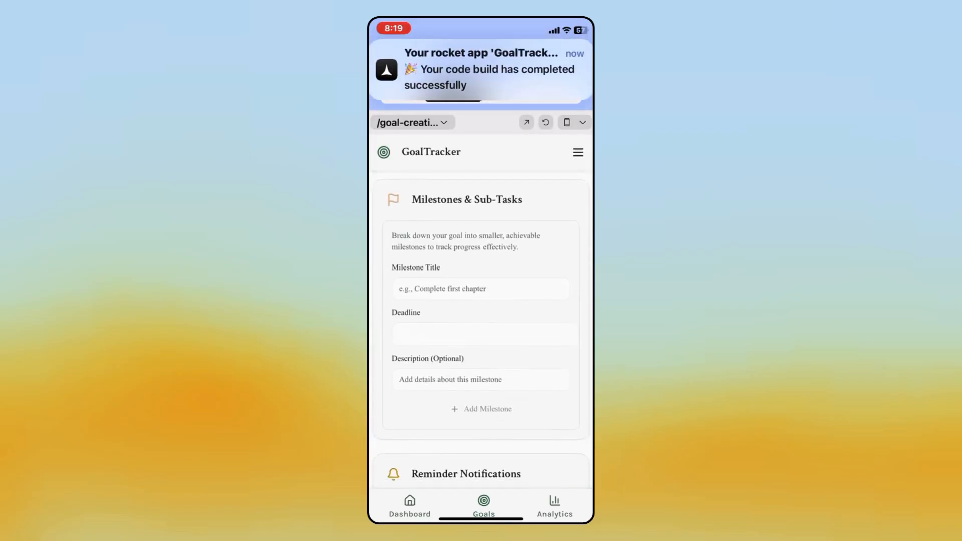
scroll(481, 331, down, 8)
click(481, 424)
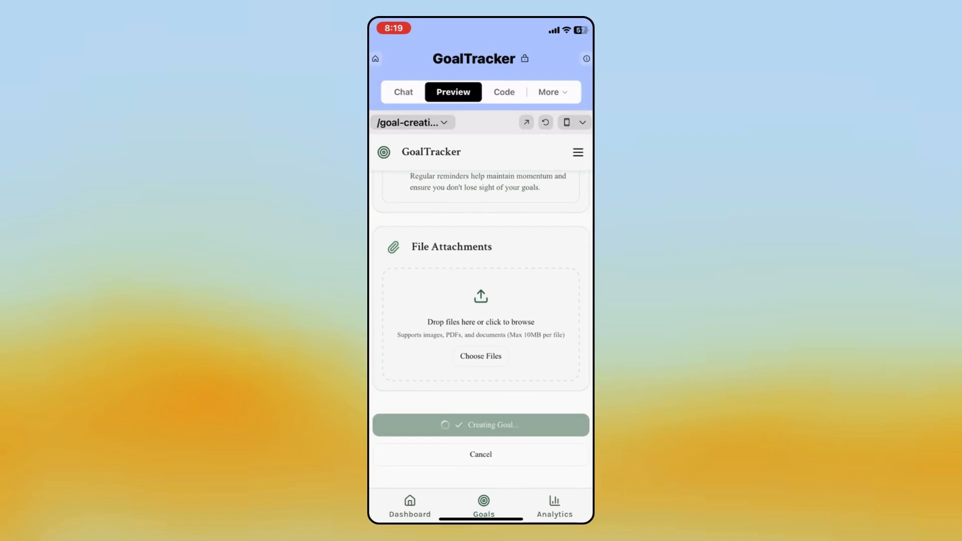
click(482, 369)
scroll(481, 331, down, 6)
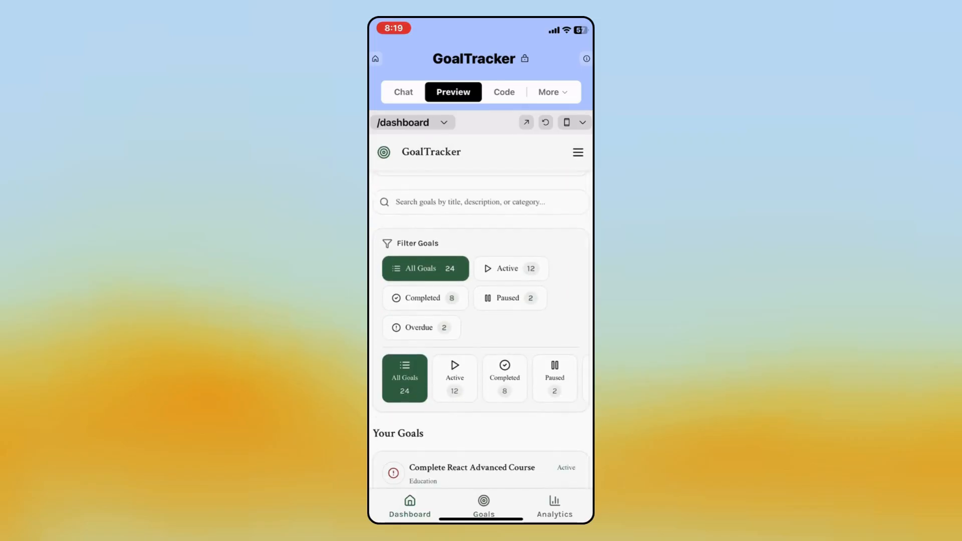
scroll(481, 332, down, 5)
scroll(481, 331, down, 5)
scroll(481, 331, down, 5)
scroll(481, 331, down, 5)
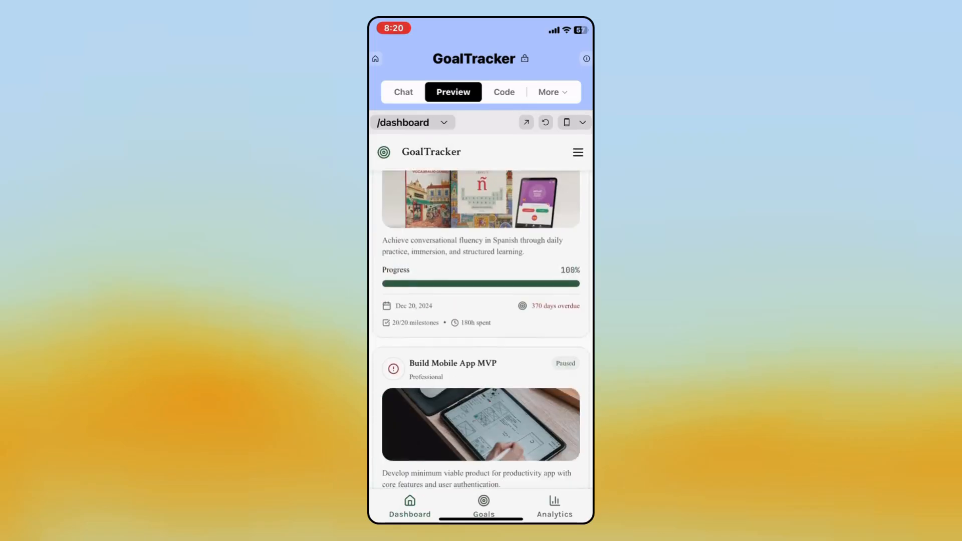
scroll(481, 331, down, 5)
scroll(482, 330, down, 5)
Reach the Project Integrations list from the More menu to find the Supabase integration
click(552, 92)
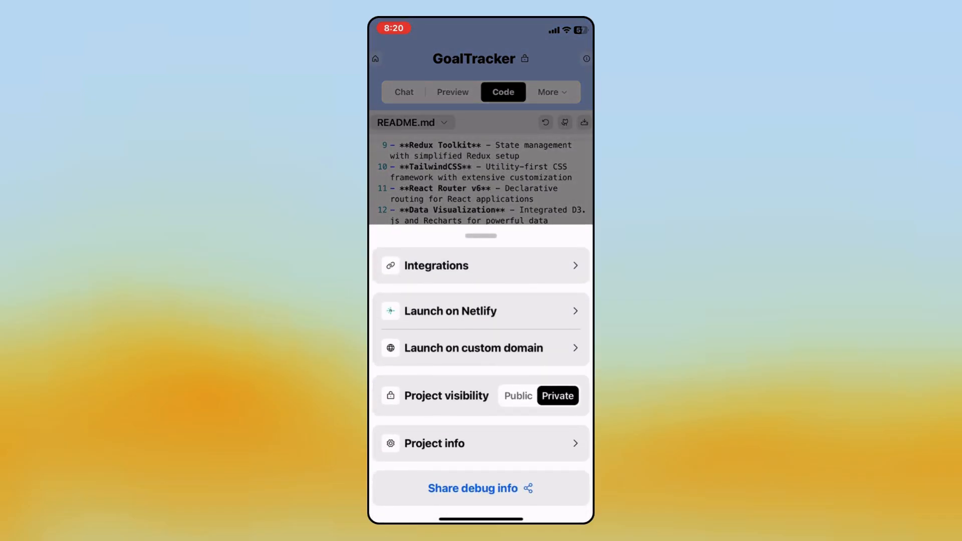
click(481, 266)
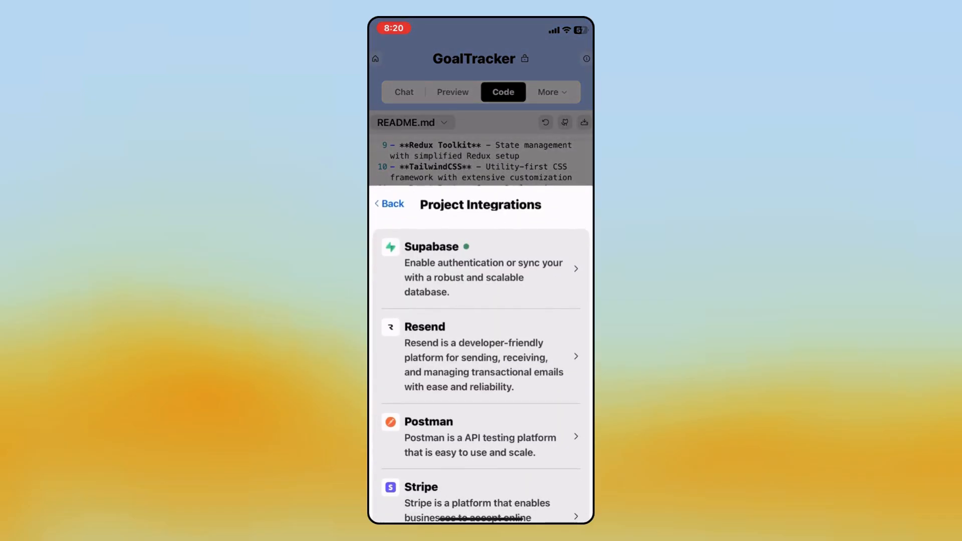
scroll(482, 369, down, 1)
scroll(481, 369, down, 1)
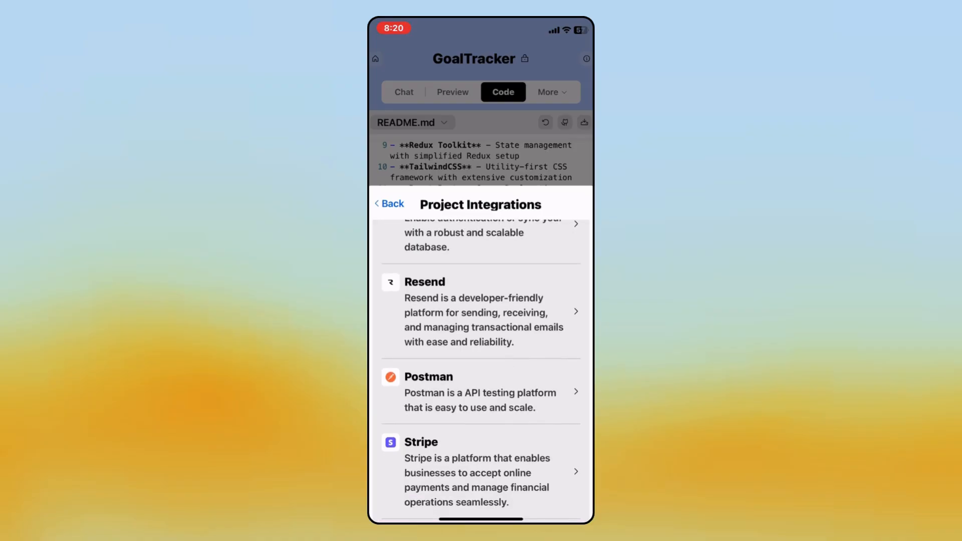
scroll(482, 368, down, 2)
scroll(481, 369, down, 2)
scroll(481, 368, down, 2)
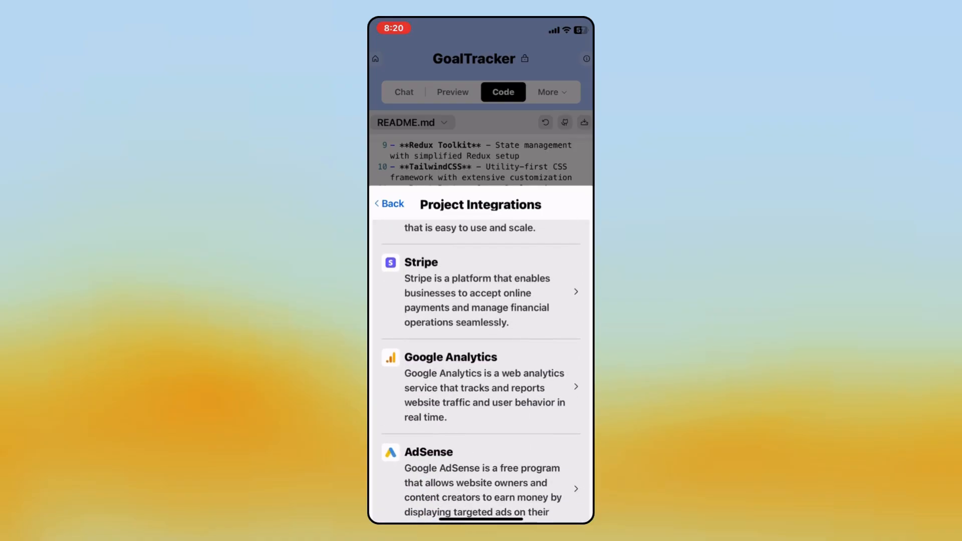
scroll(481, 368, down, 2)
scroll(481, 368, down, 2)
scroll(482, 369, down, 2)
scroll(482, 369, down, 2)
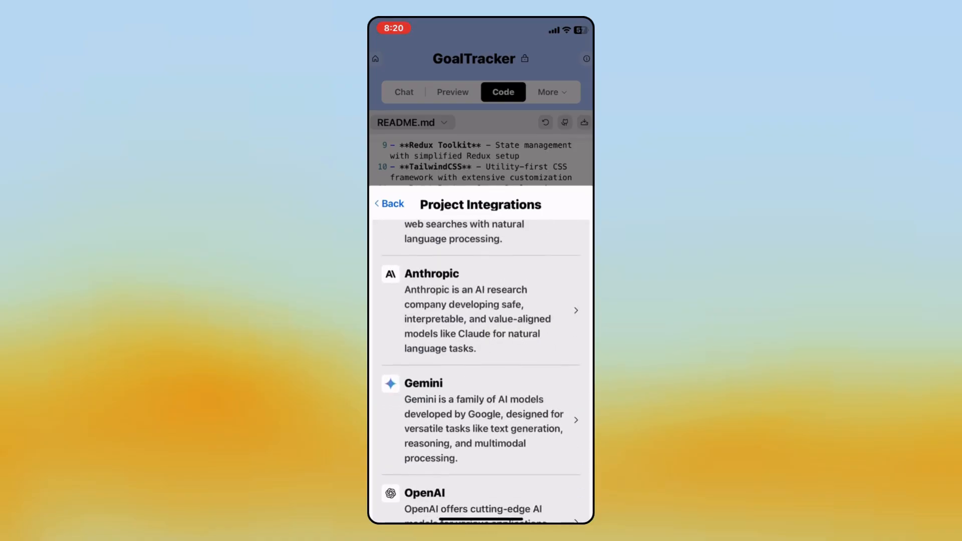
scroll(482, 368, down, 2)
scroll(481, 368, down, 2)
scroll(482, 368, up, 10)
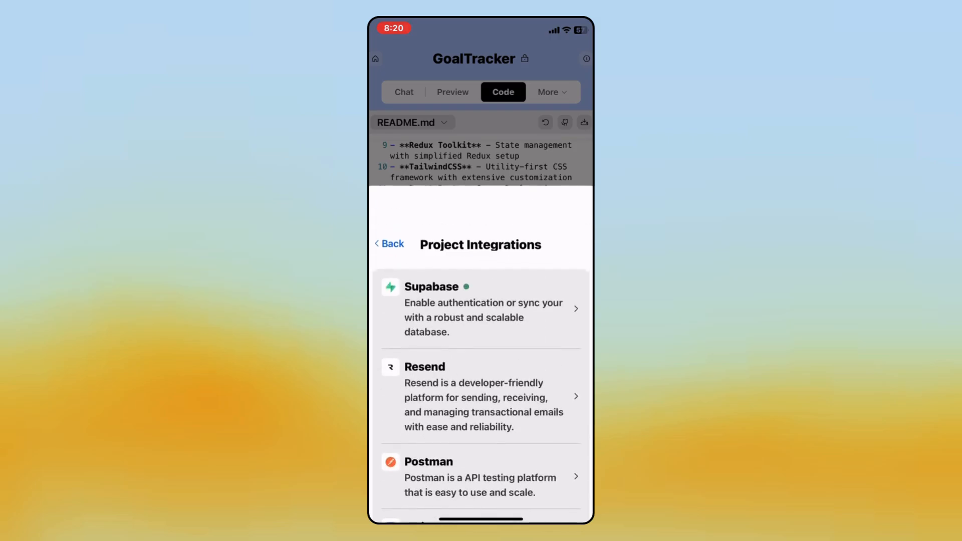
Create a new Supabase project with a name and password so the schema migrates and the sign-up page appears
click(481, 267)
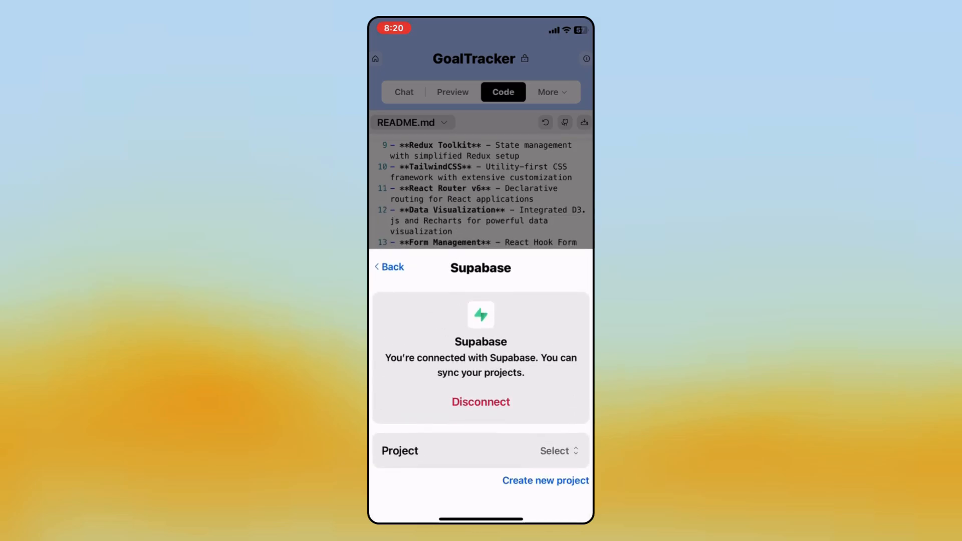
click(557, 451)
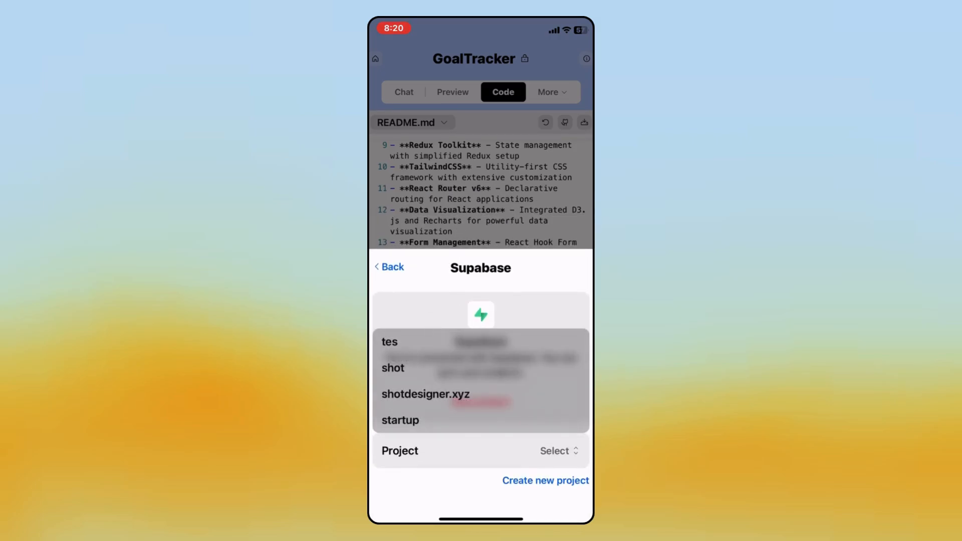
click(481, 308)
click(545, 480)
click(481, 394)
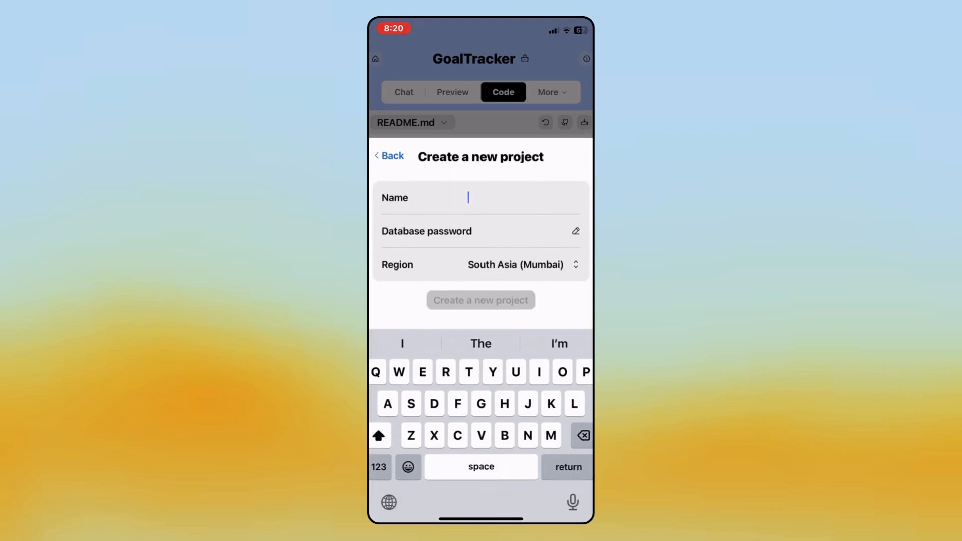
text(G)
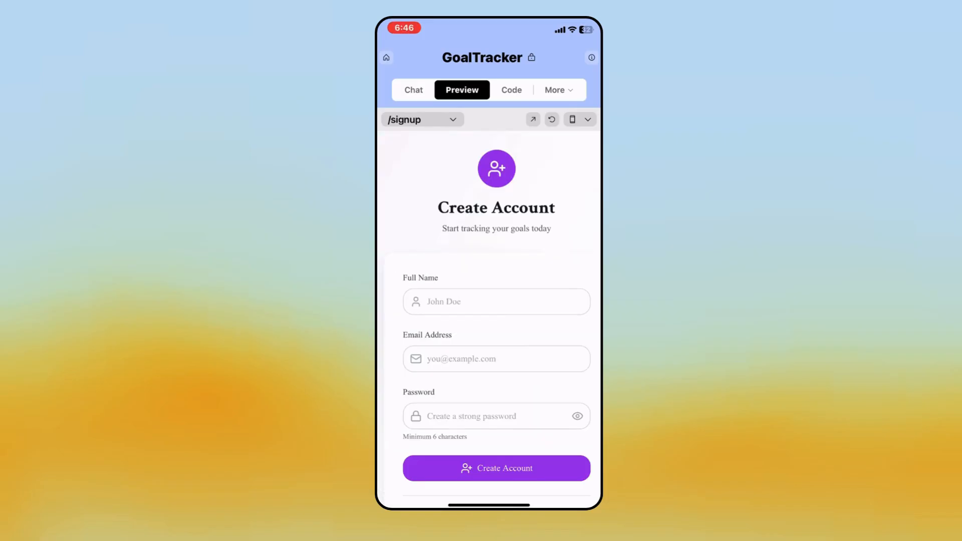
scroll(496, 339, down, 2)
Sign in to GoalTracker, browse New Goal and Analytics, then return to the builder chat
click(518, 466)
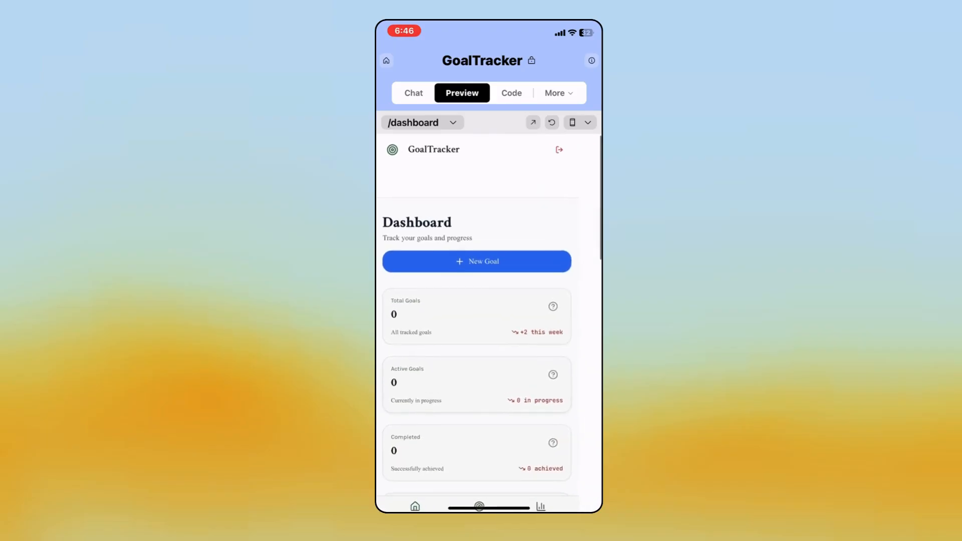
scroll(489, 338, down, 8)
scroll(489, 338, down, 4)
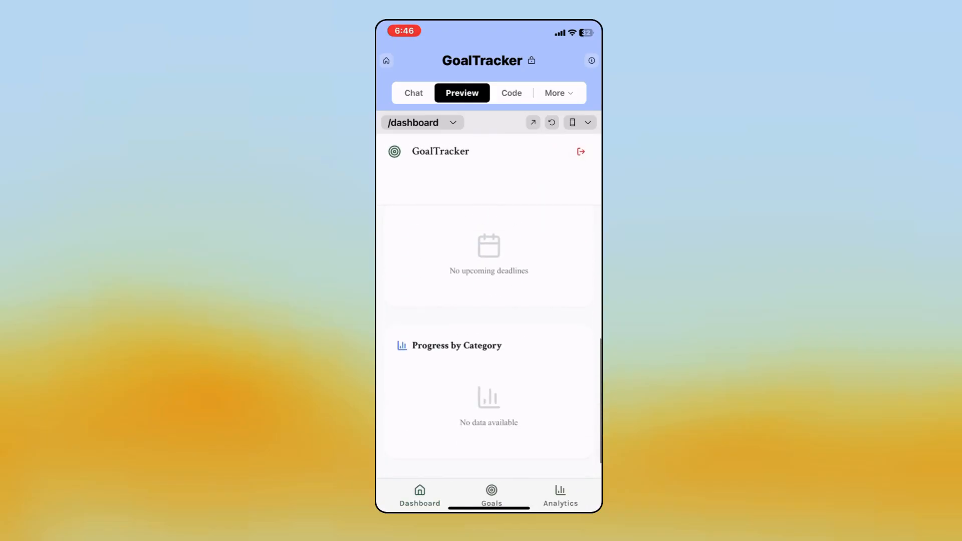
scroll(489, 338, up, 10)
click(489, 275)
click(487, 336)
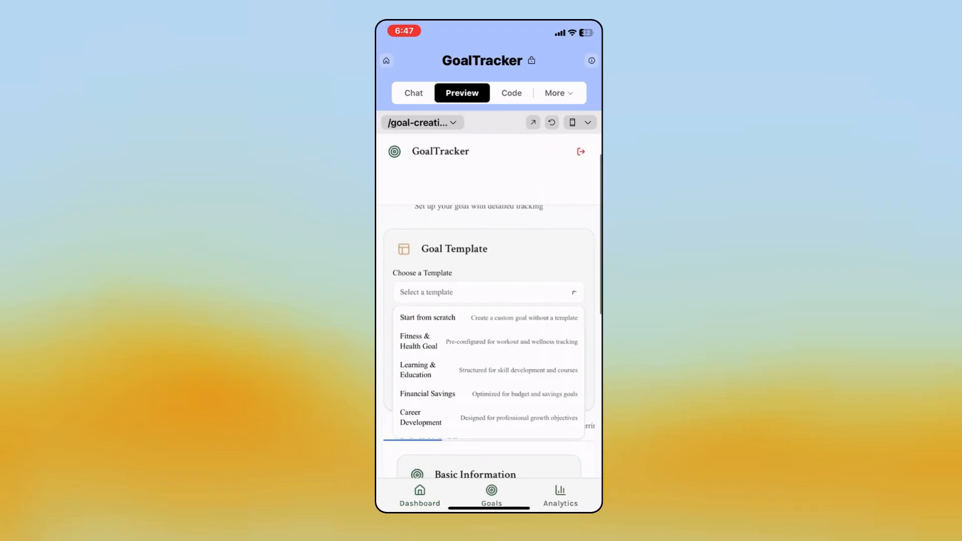
click(487, 292)
scroll(490, 339, down, 2)
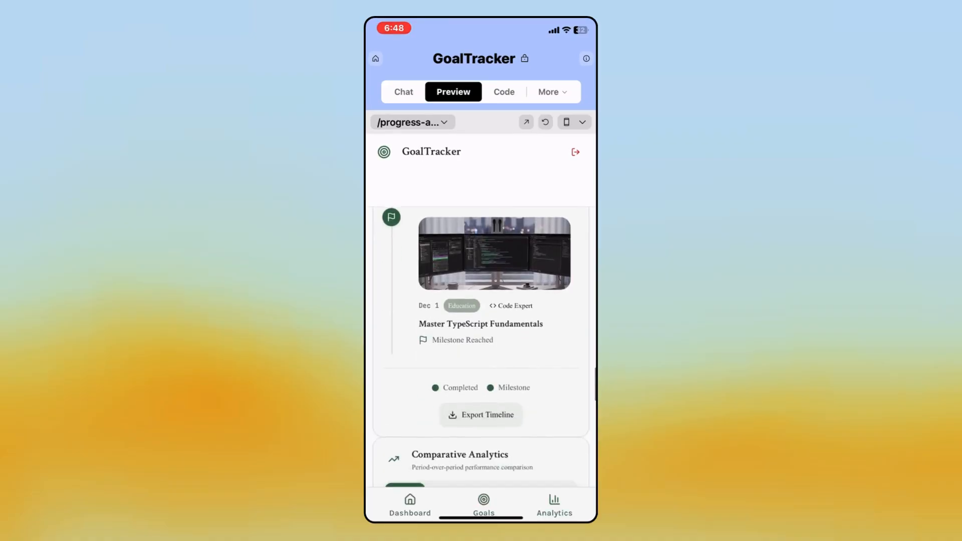
scroll(482, 339, up, 3)
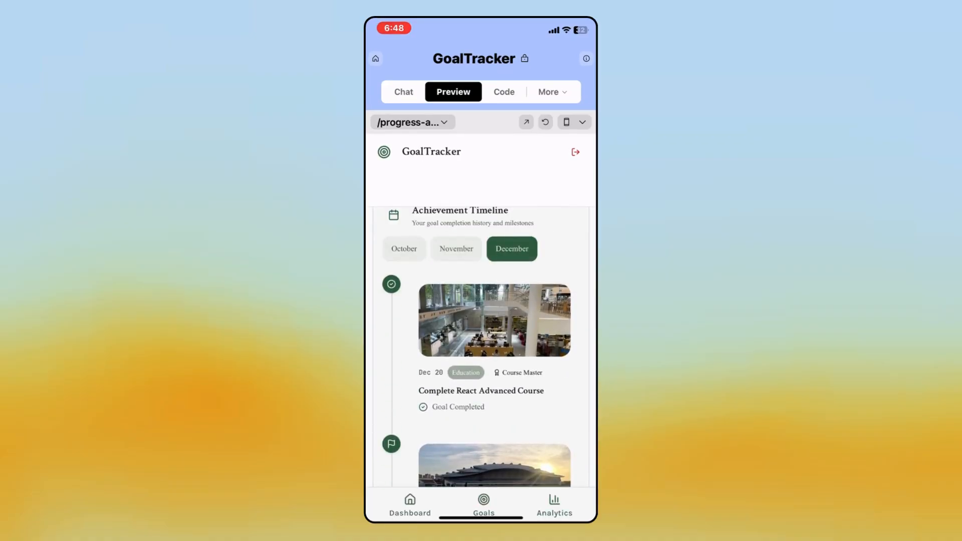
click(410, 505)
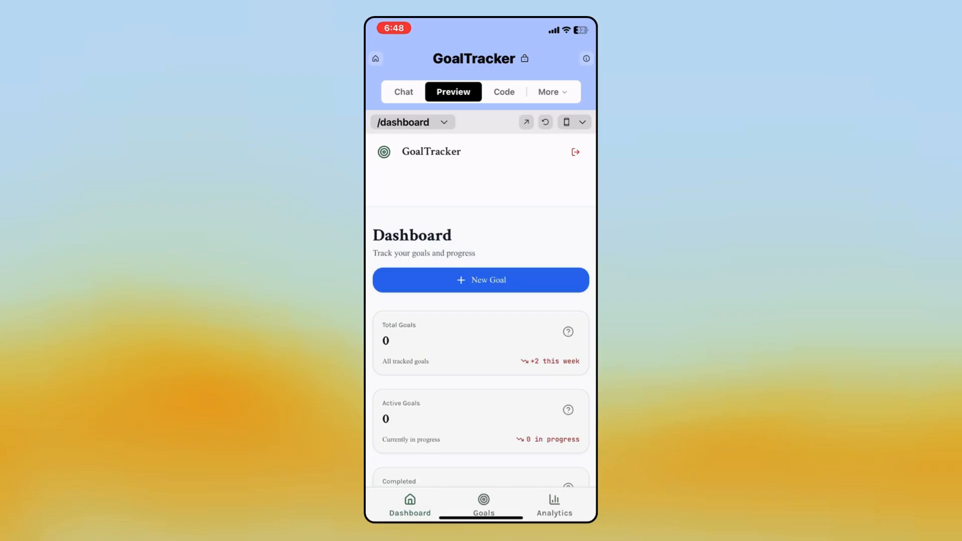
click(404, 92)
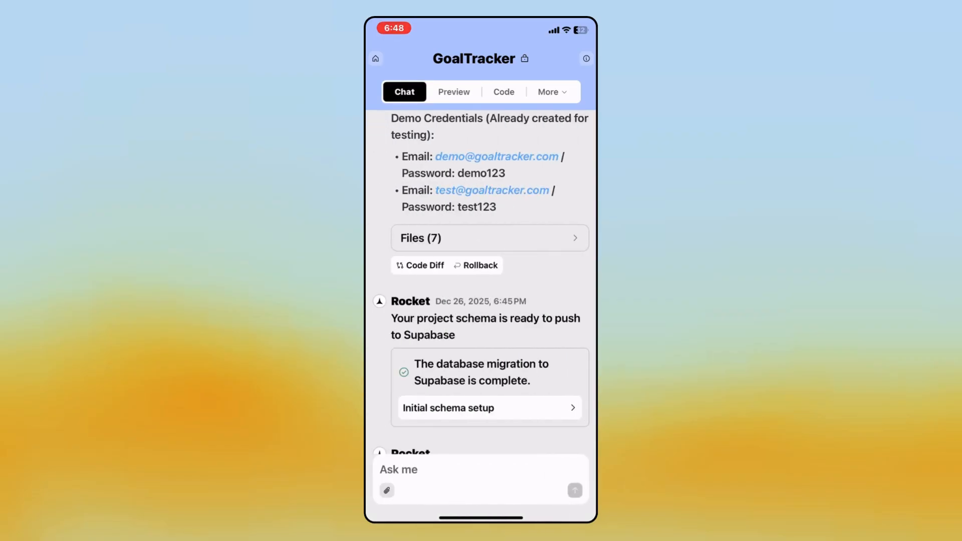
scroll(482, 286, up, 5)
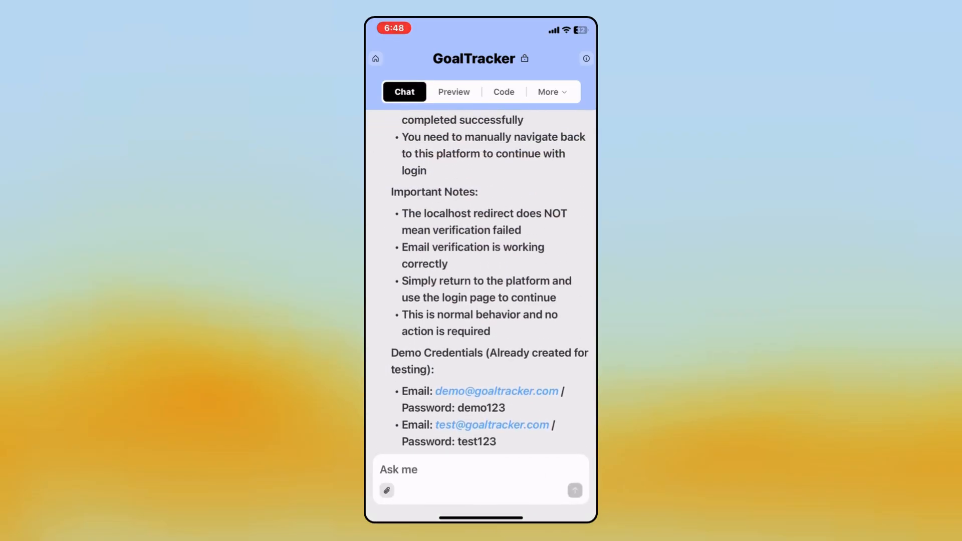
scroll(481, 286, up, 3)
scroll(481, 286, down, 10)
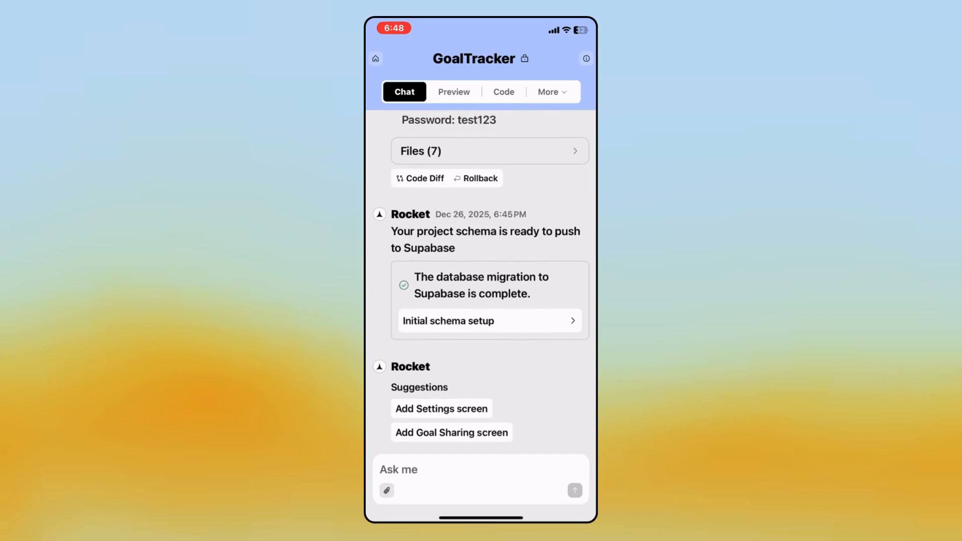
Send Rocket the chat request 'Add dark theme' for the GoalTracker app
click(451, 470)
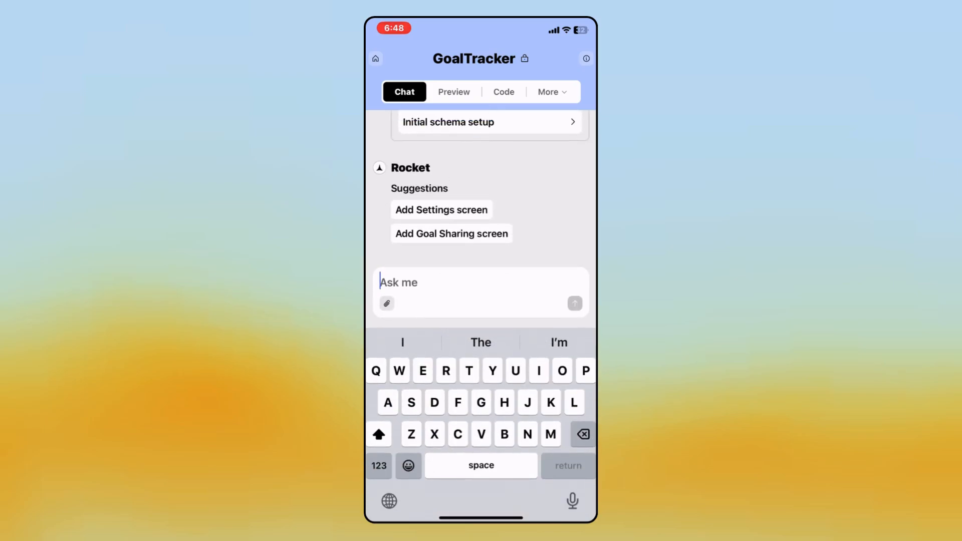
text(Add dark)
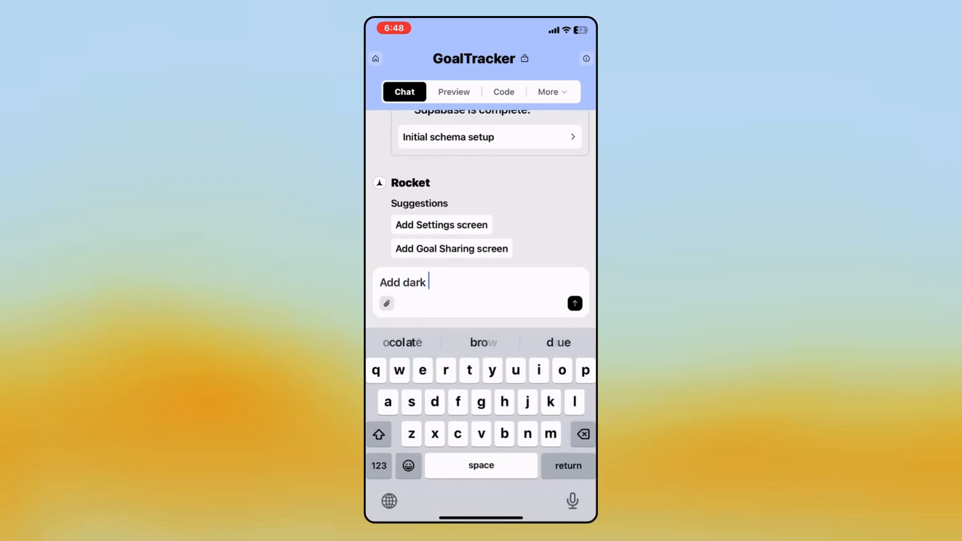
text( theme)
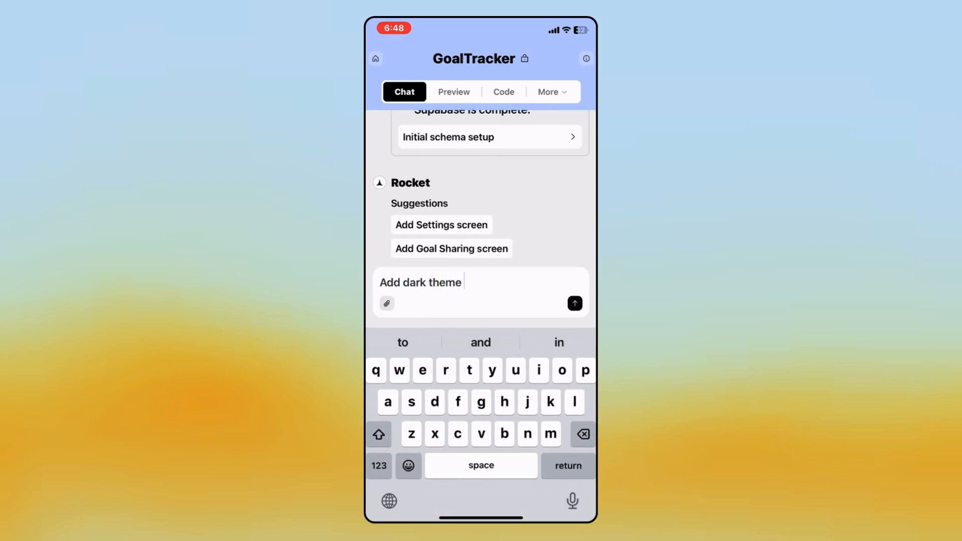
click(574, 303)
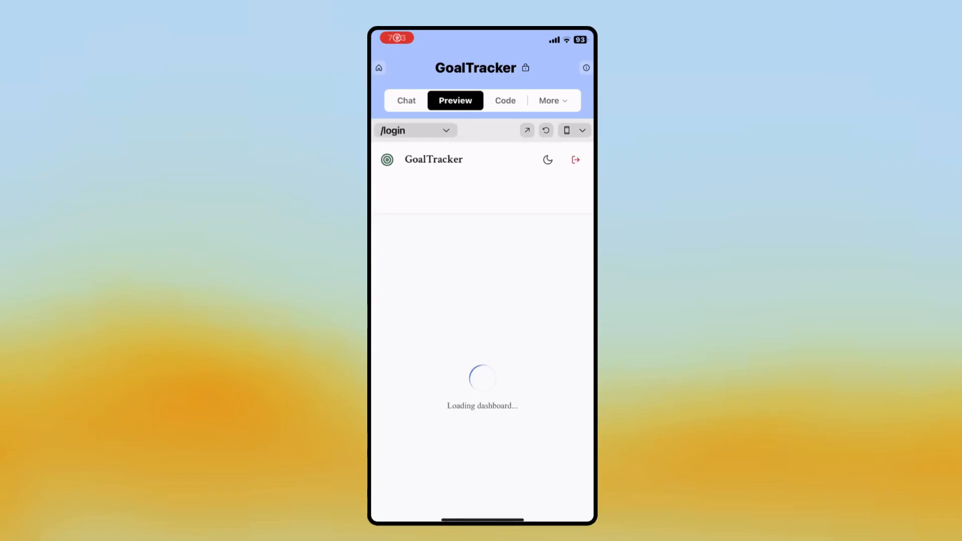
Toggle the dark theme and check it on the New Goal, Analytics and Dashboard pages
click(548, 160)
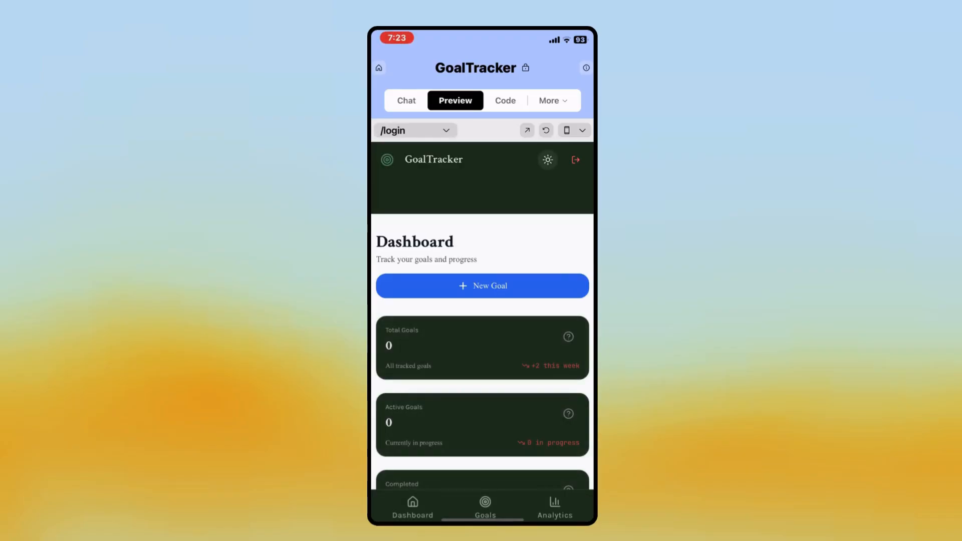
scroll(482, 339, down, 5)
scroll(481, 338, down, 3)
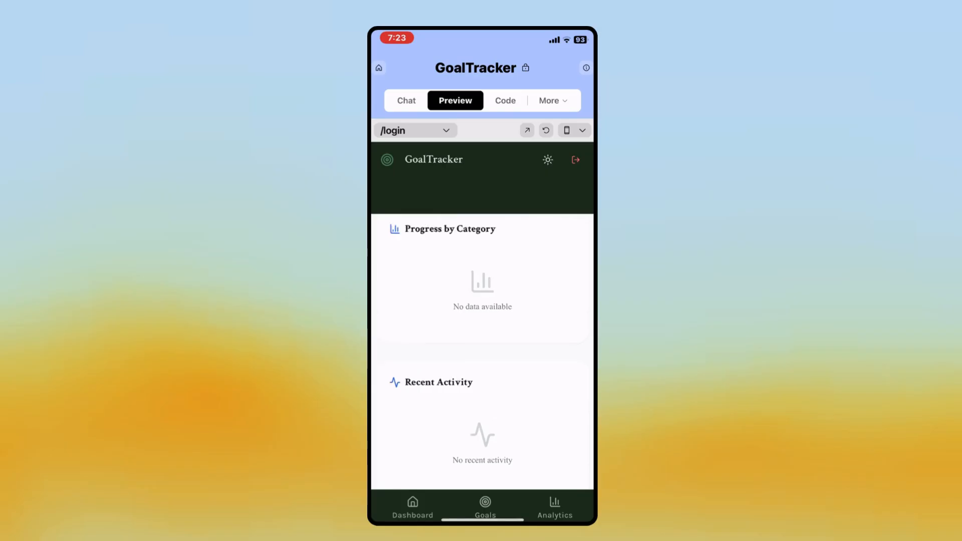
scroll(481, 339, up, 6)
click(481, 196)
scroll(482, 339, down, 8)
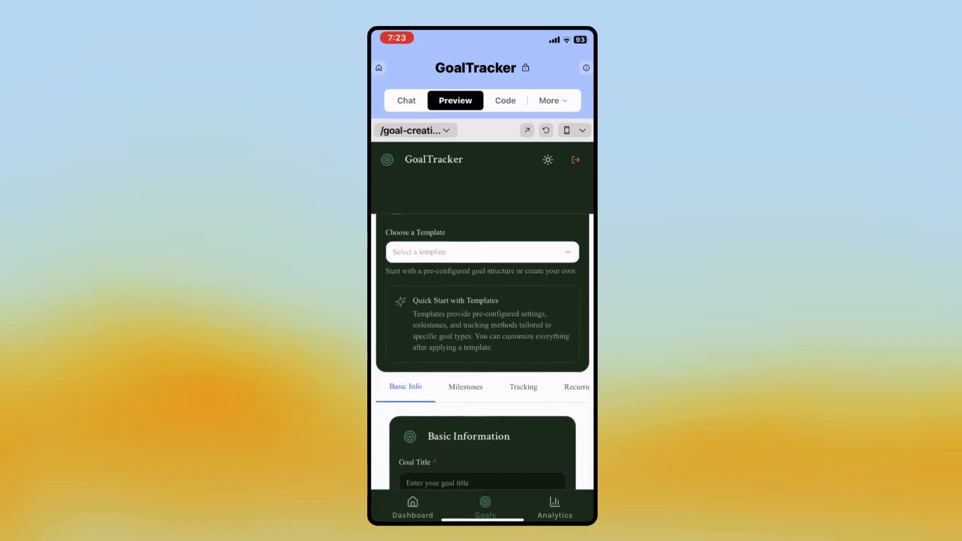
click(555, 506)
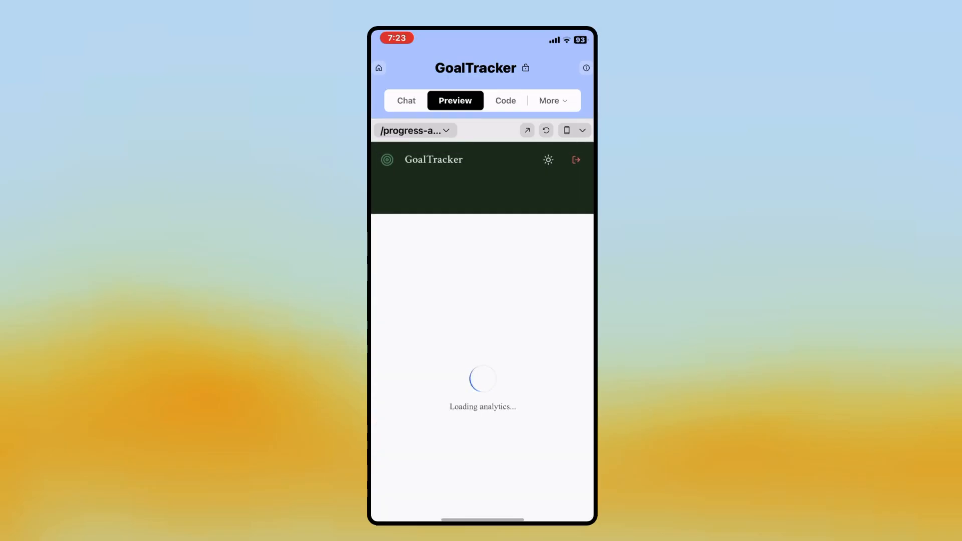
scroll(481, 339, down, 6)
click(413, 506)
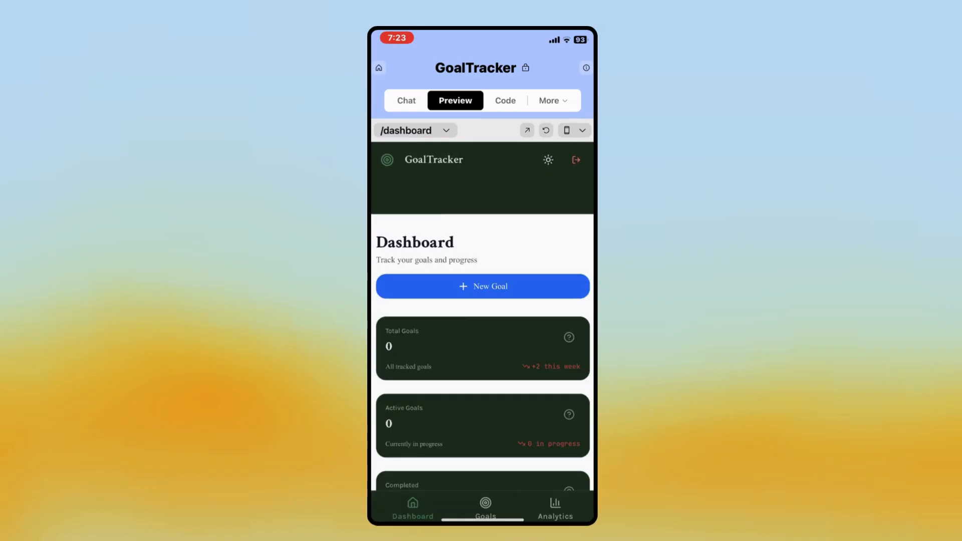
scroll(481, 338, down, 8)
scroll(481, 339, down, 3)
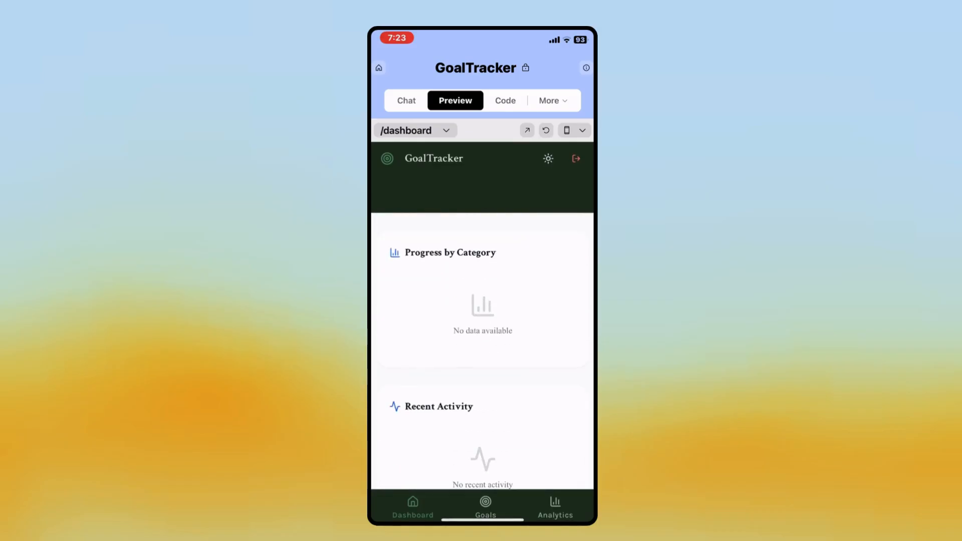
click(549, 160)
View the project's source code and bring up its More options
click(506, 100)
click(553, 100)
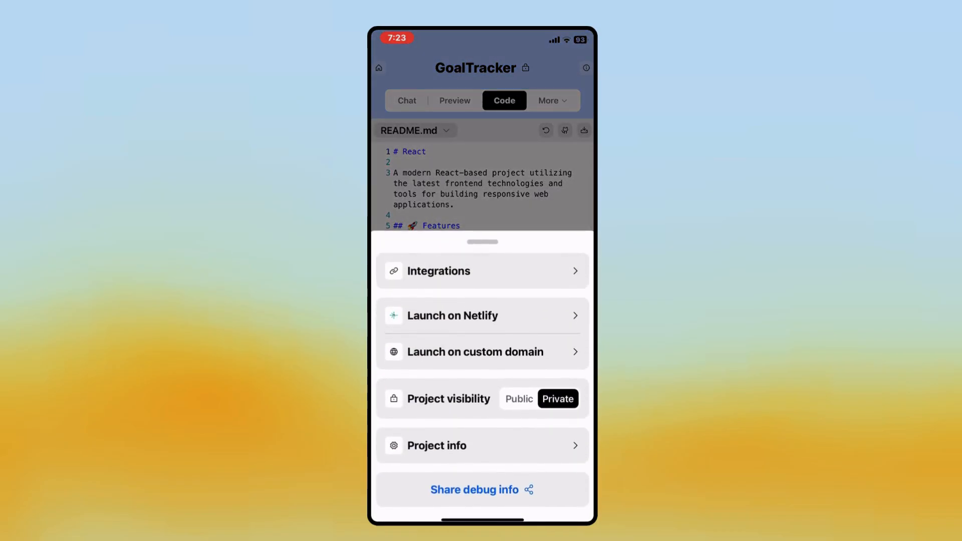
Return to the chat and review the launch options, including the custom domain choice
click(481, 150)
click(407, 100)
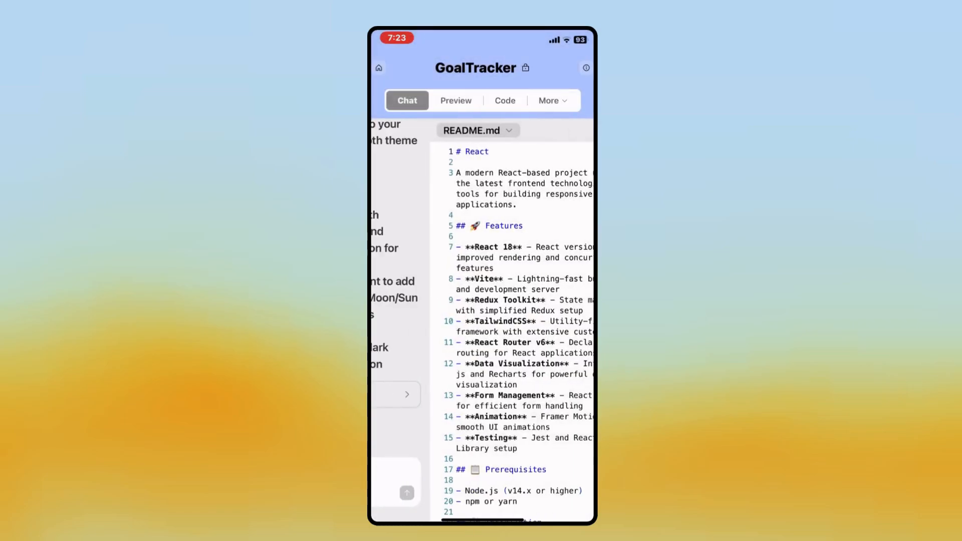
scroll(481, 301, down, 2)
scroll(481, 300, up, 8)
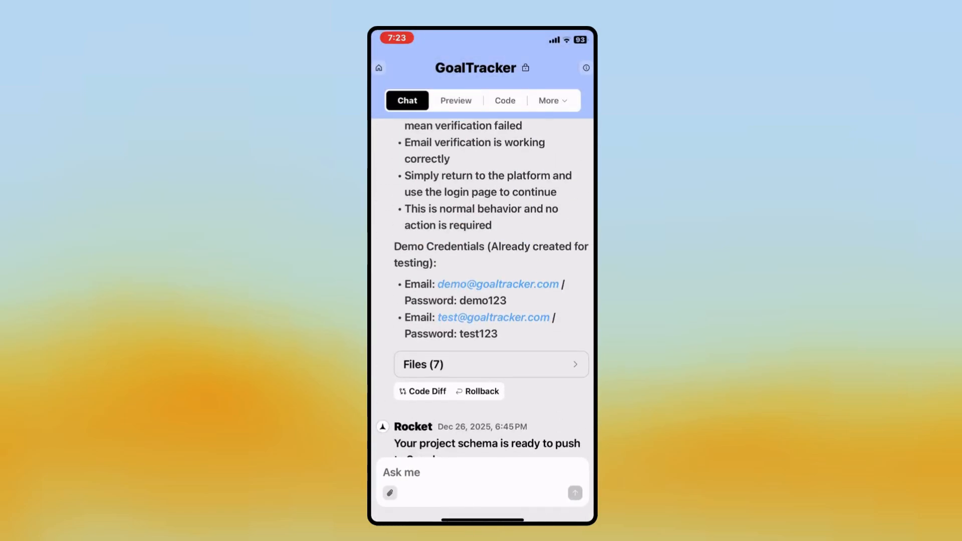
click(552, 100)
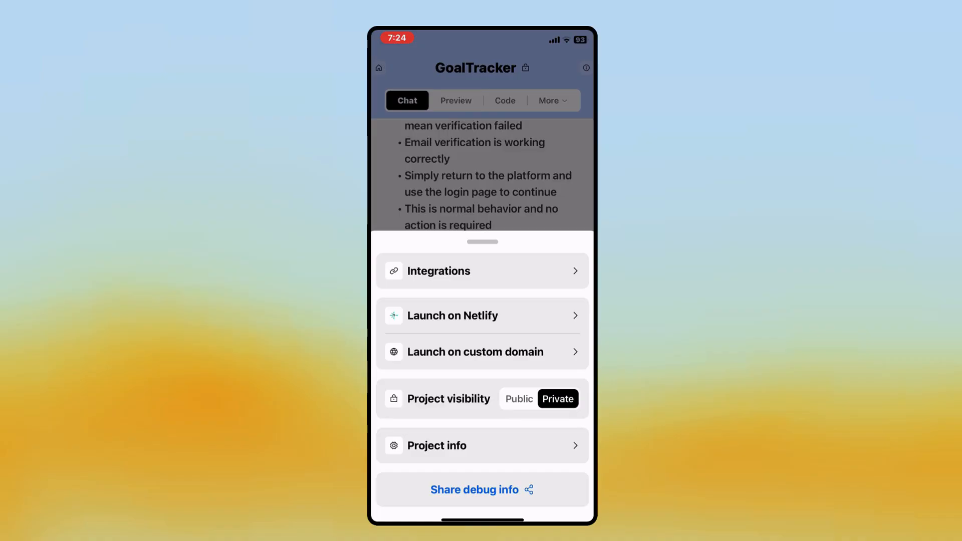
click(481, 352)
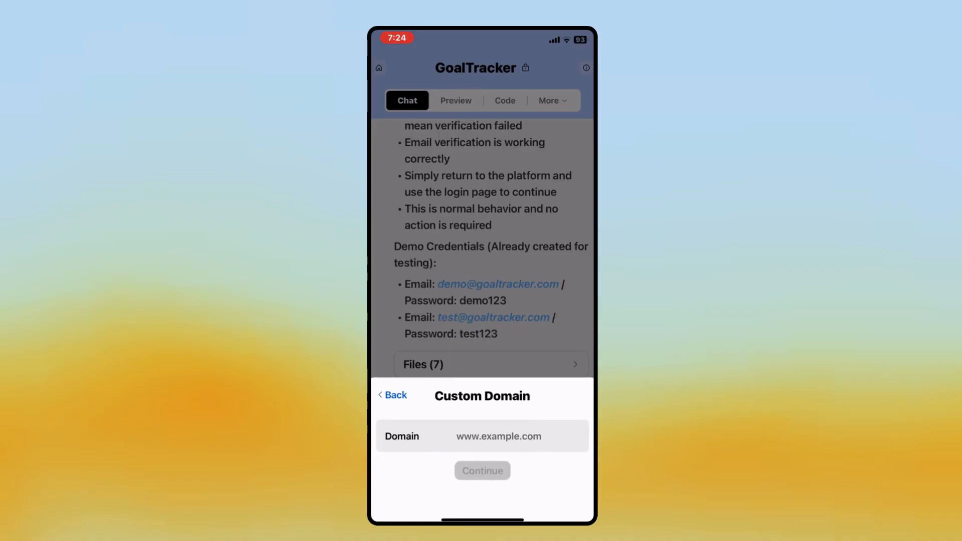
click(393, 395)
Launch GoalTracker on Netlify and follow the generated live URL
click(474, 316)
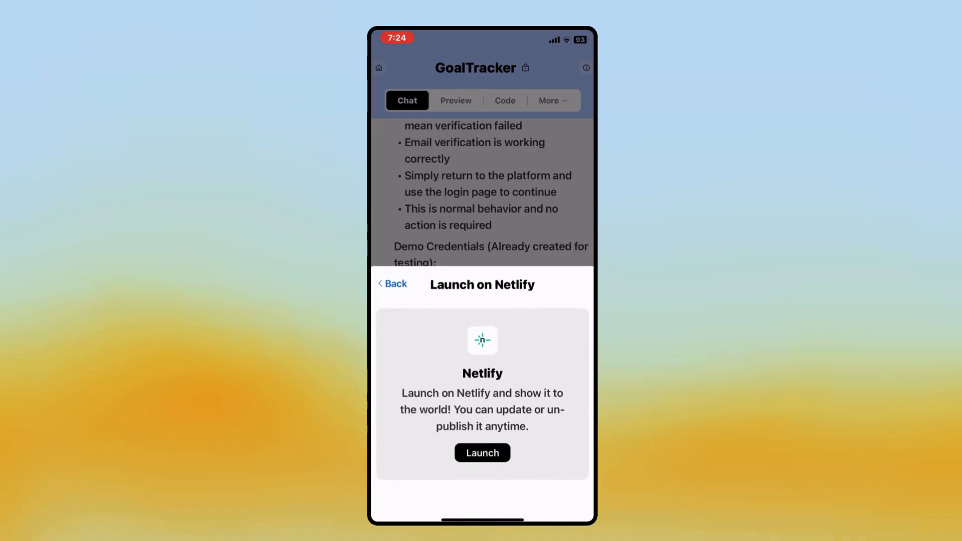
click(482, 452)
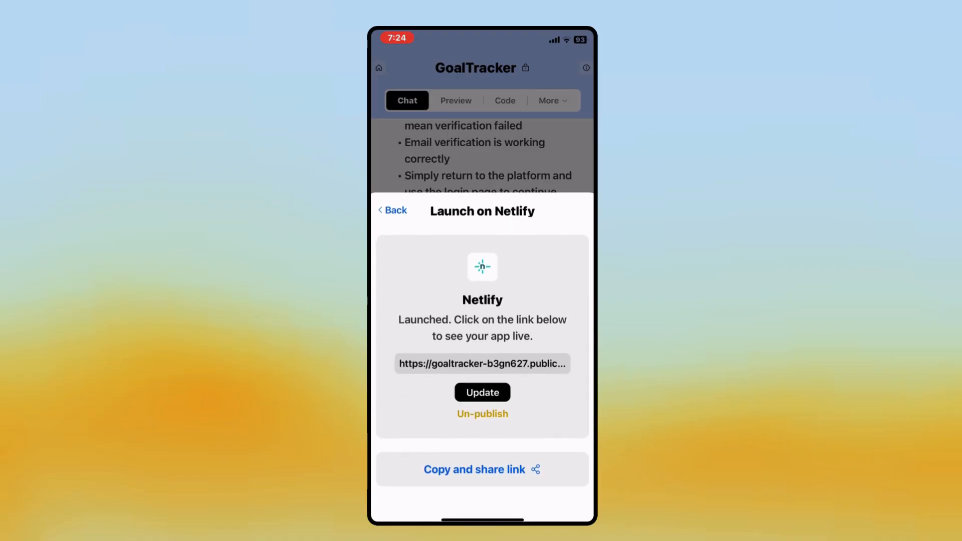
click(481, 364)
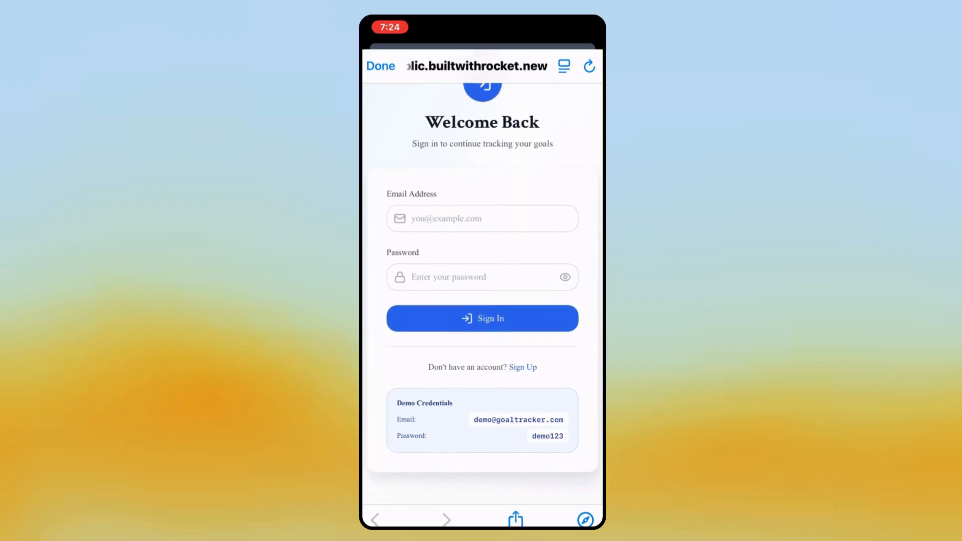
On the live site's sign-in page, select the demo email and go to Create Account
double_click(519, 433)
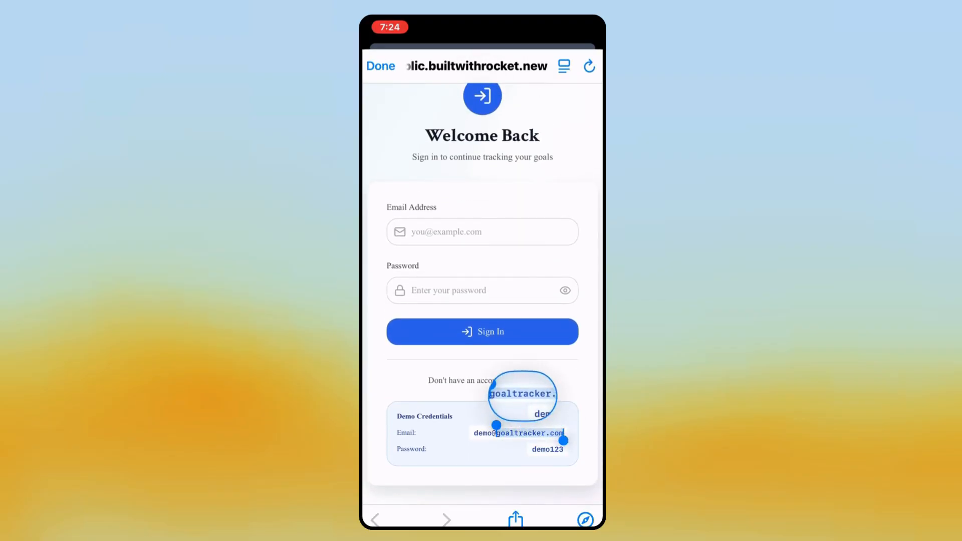
click(451, 391)
click(522, 381)
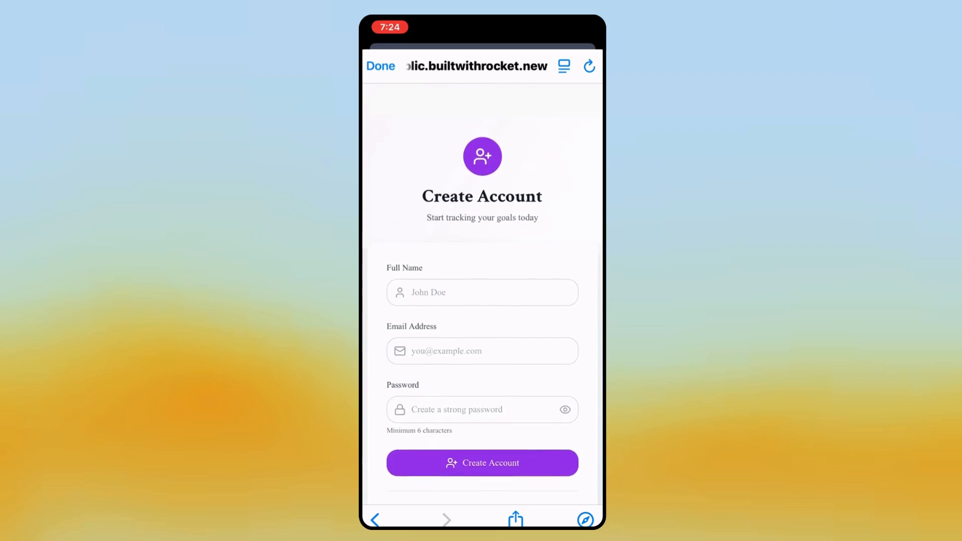
Close the browser and Netlify launch sheet, then return to the Rocket.new home screen
click(380, 66)
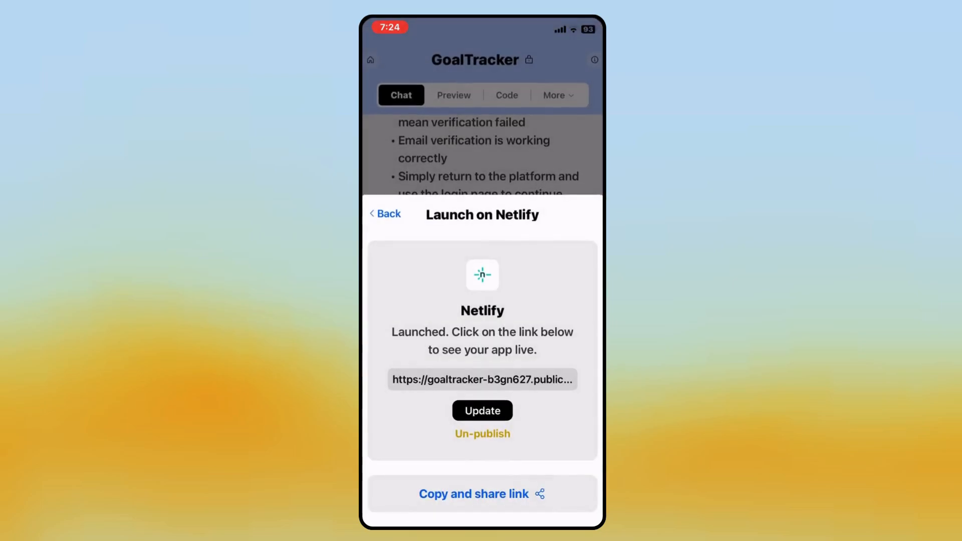
click(384, 212)
scroll(481, 301, down, 5)
scroll(481, 301, down, 5)
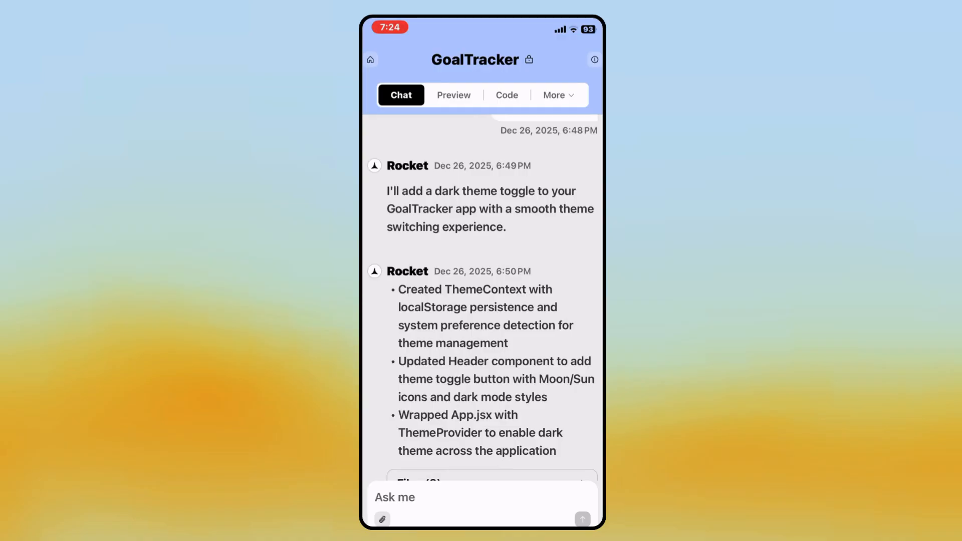
click(370, 59)
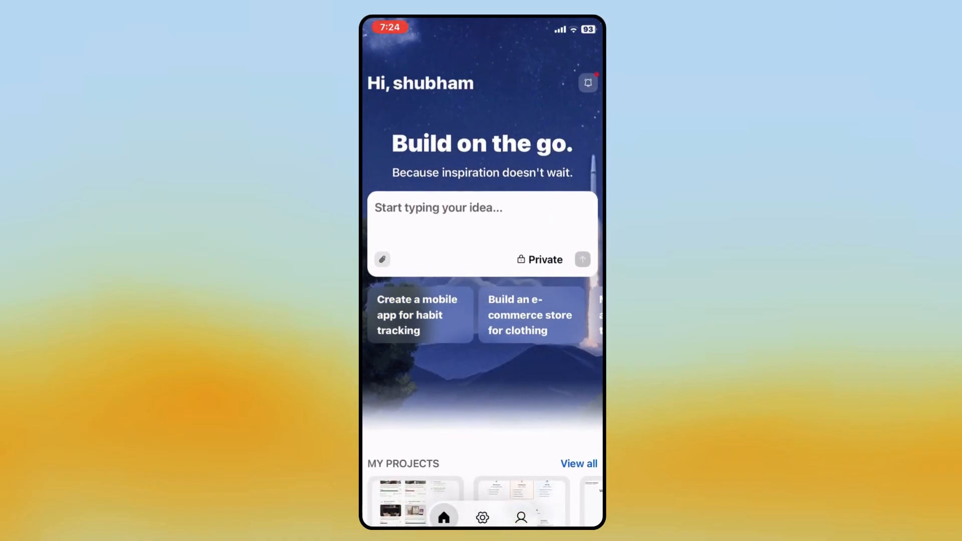